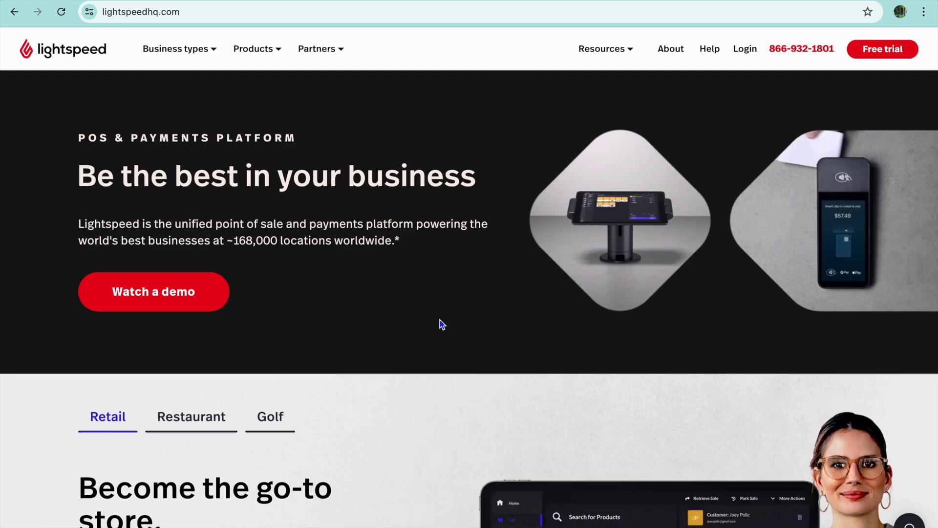
Choose the eCommerce free trial to reach the Lightspeed eCom registration form
{"action": "scroll", "coordinate": [442, 324], "scroll_direction": "down", "scroll_amount": 4}
{"action": "scroll", "coordinate": [440, 320], "scroll_direction": "down", "scroll_amount": 4}
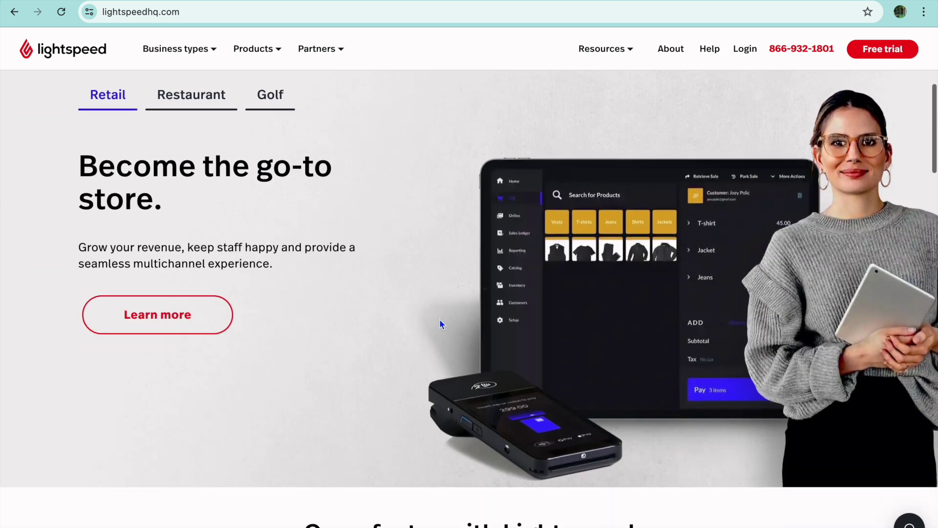
{"action": "scroll", "coordinate": [440, 321], "scroll_direction": "up", "scroll_amount": 8}
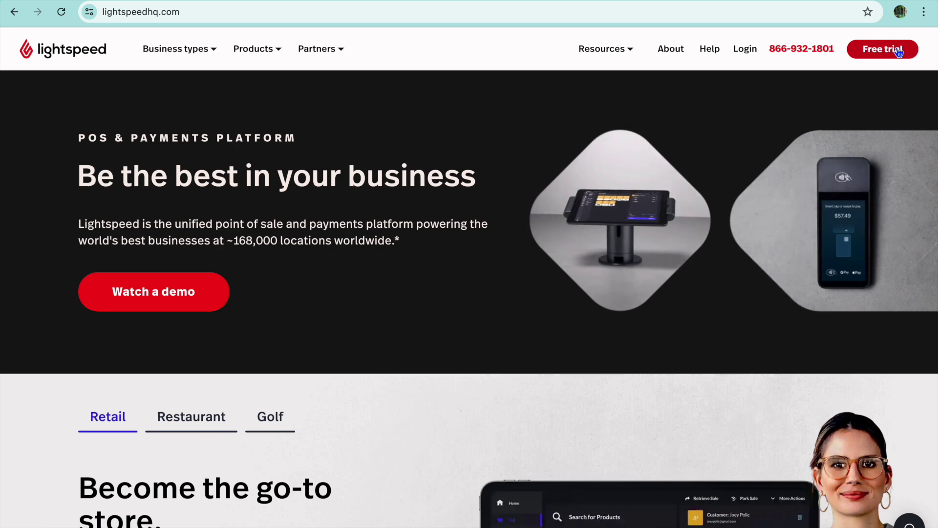
{"action": "left_click", "coordinate": [884, 49]}
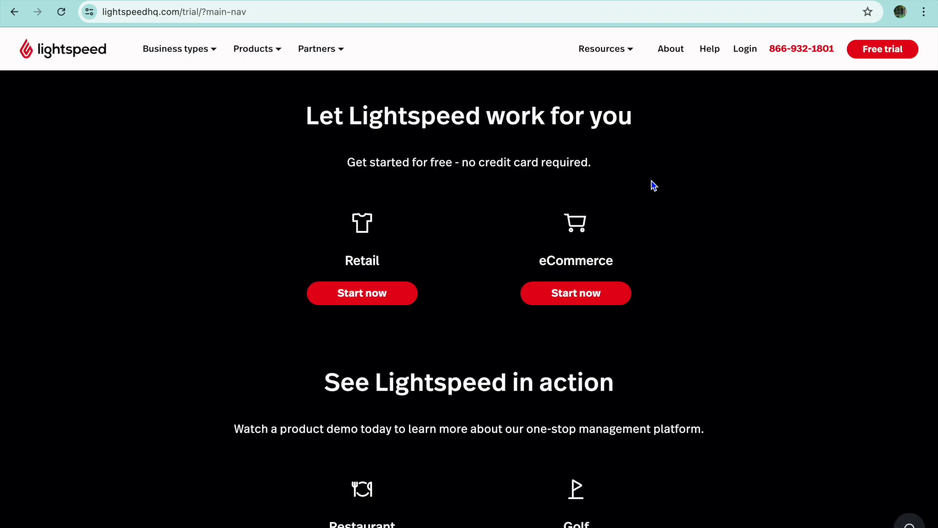
{"action": "left_click", "coordinate": [585, 290]}
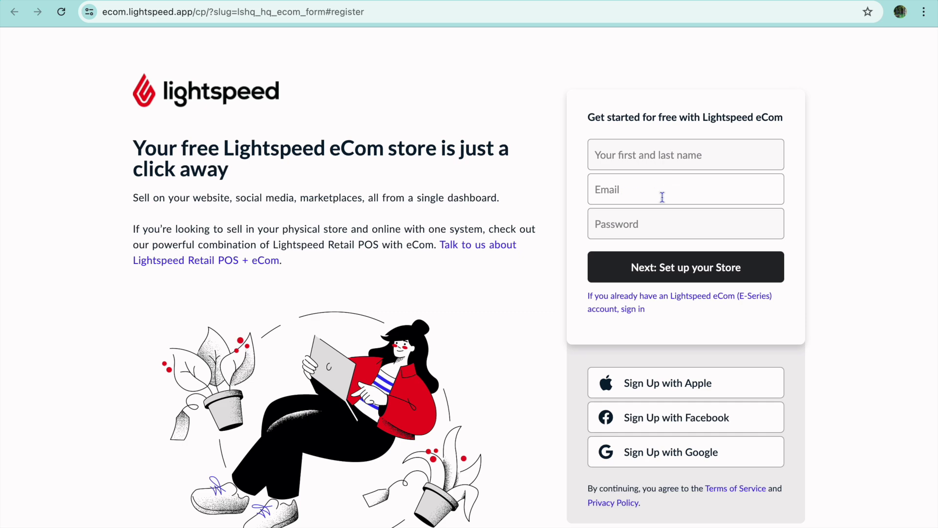
Sign up for Lightspeed eCom with the existing Google account
{"action": "left_click", "coordinate": [706, 455]}
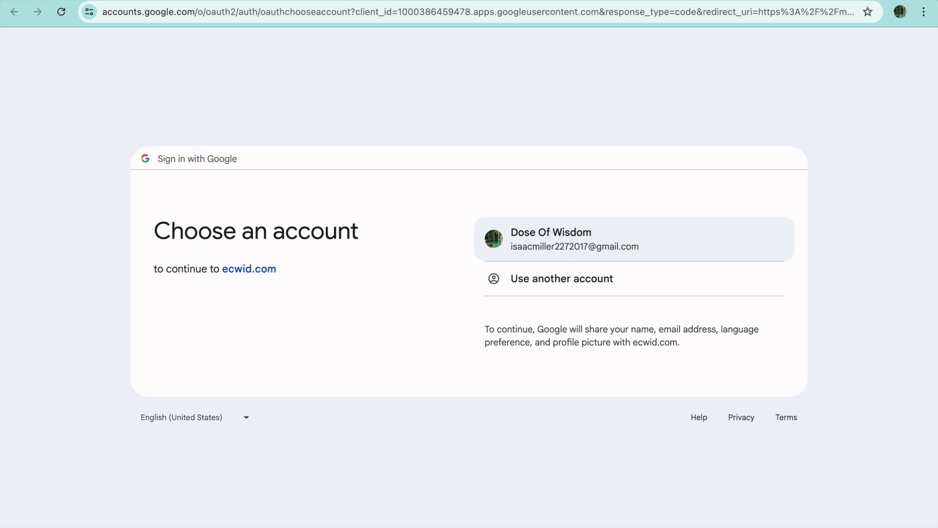
{"action": "left_click", "coordinate": [571, 234]}
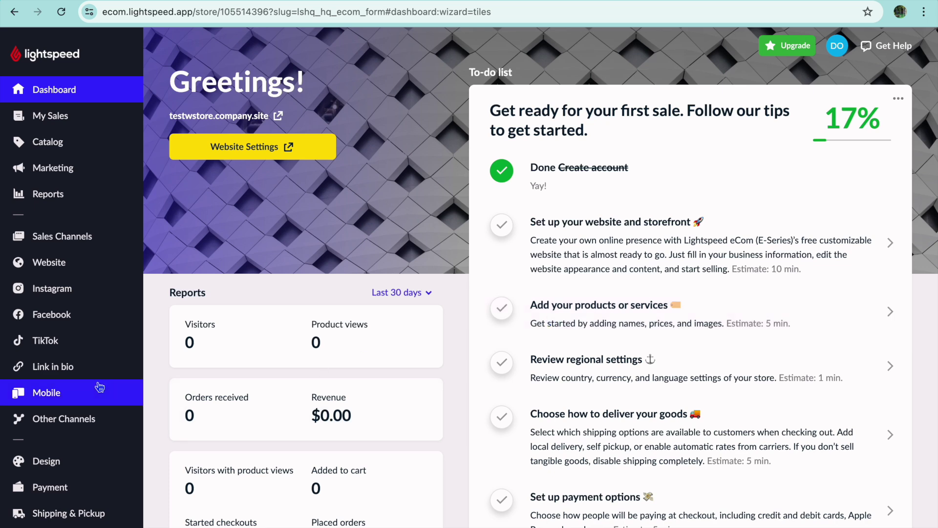
Start a blank product from Catalog > Products, then head to Apps, triggering the unsaved-changes warning
{"action": "scroll", "coordinate": [99, 387], "scroll_direction": "down", "scroll_amount": 5}
{"action": "mouse_move", "coordinate": [56, 460]}
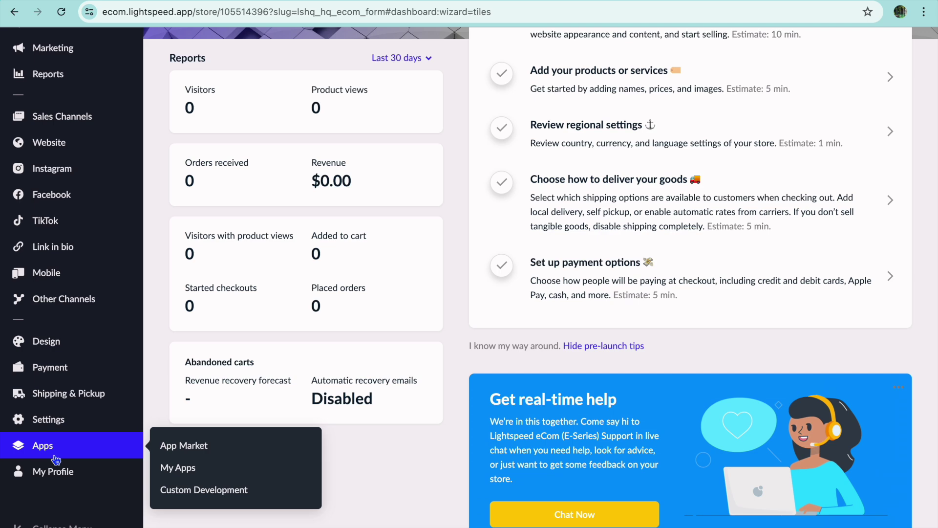
{"action": "scroll", "coordinate": [118, 319], "scroll_direction": "up", "scroll_amount": 5}
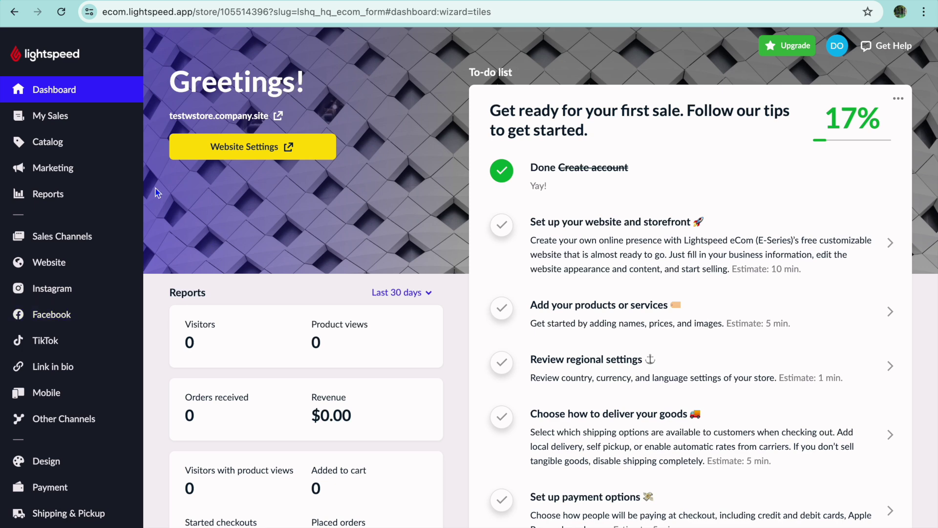
{"action": "mouse_move", "coordinate": [78, 135]}
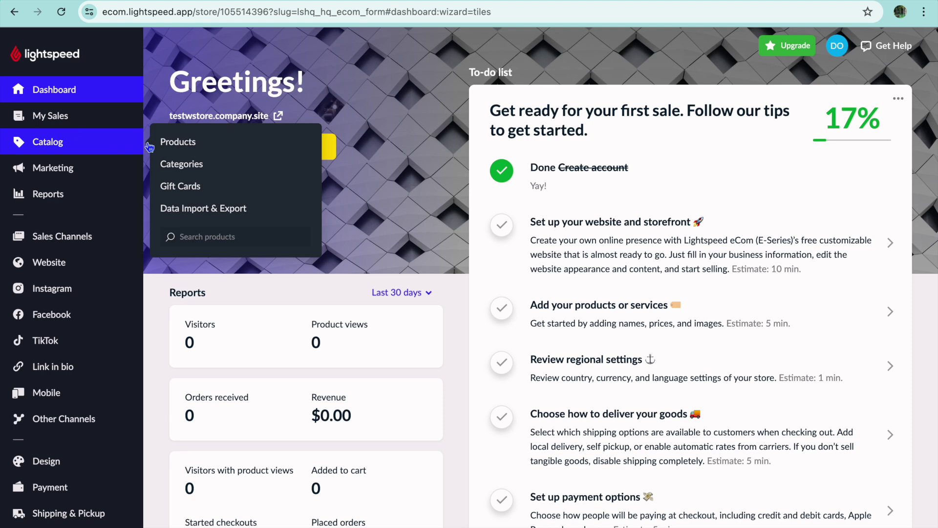
{"action": "left_click", "coordinate": [194, 152]}
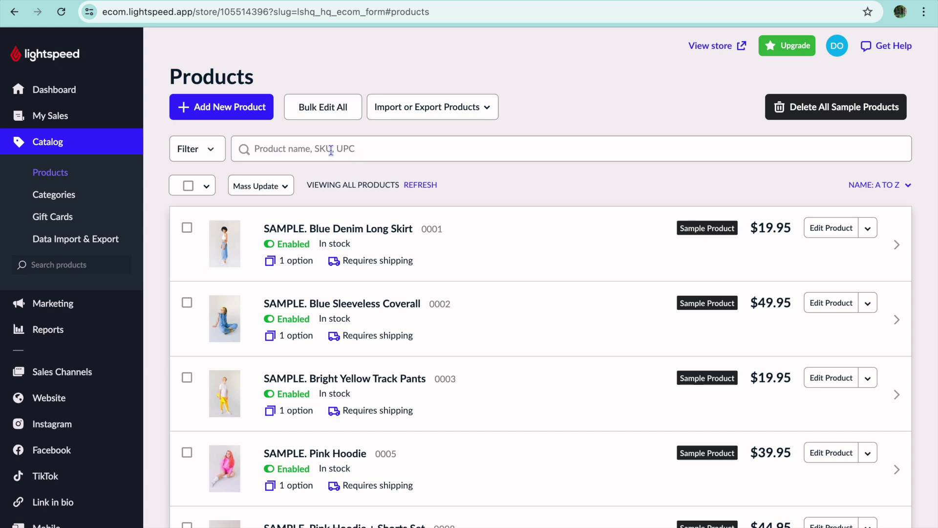
{"action": "left_click", "coordinate": [236, 109]}
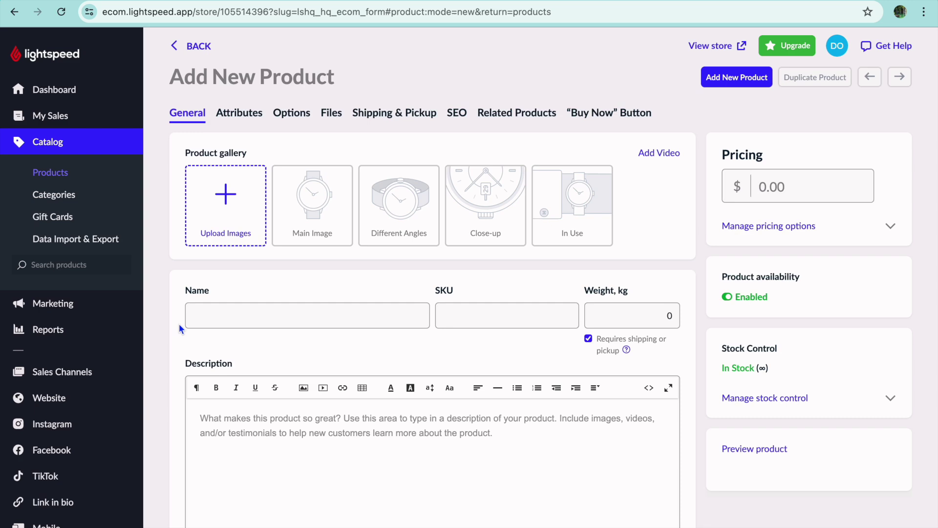
{"action": "scroll", "coordinate": [147, 354], "scroll_direction": "down", "scroll_amount": 5}
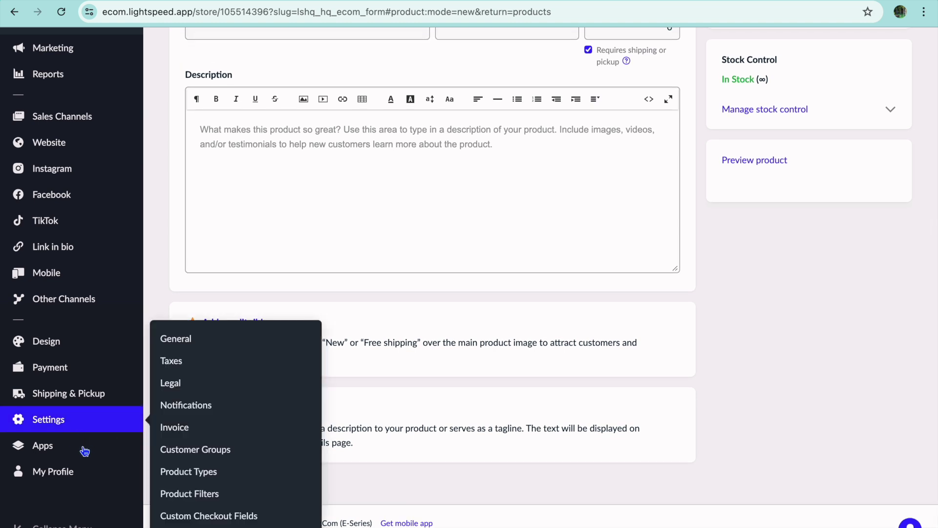
{"action": "left_click", "coordinate": [57, 454]}
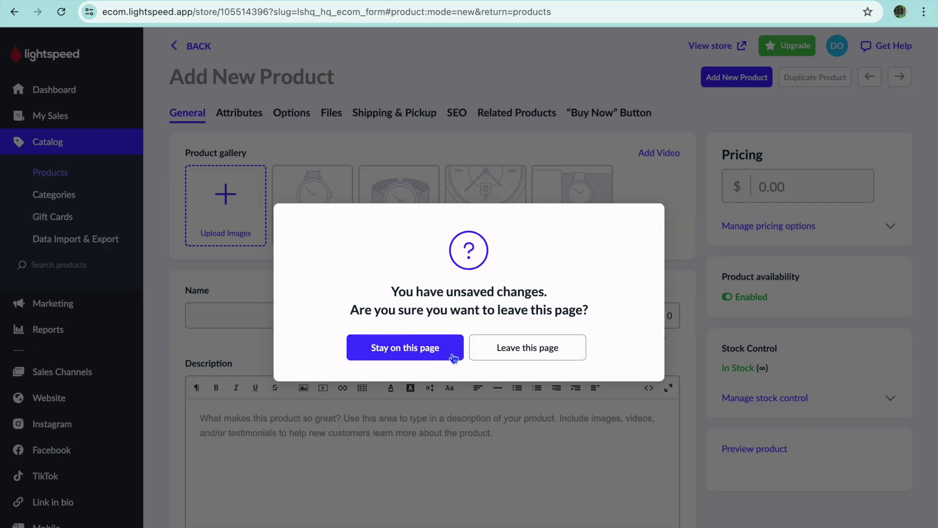
Discard the unsaved product and browse App Market results for 'drop' dropshipping apps
{"action": "left_click", "coordinate": [520, 349]}
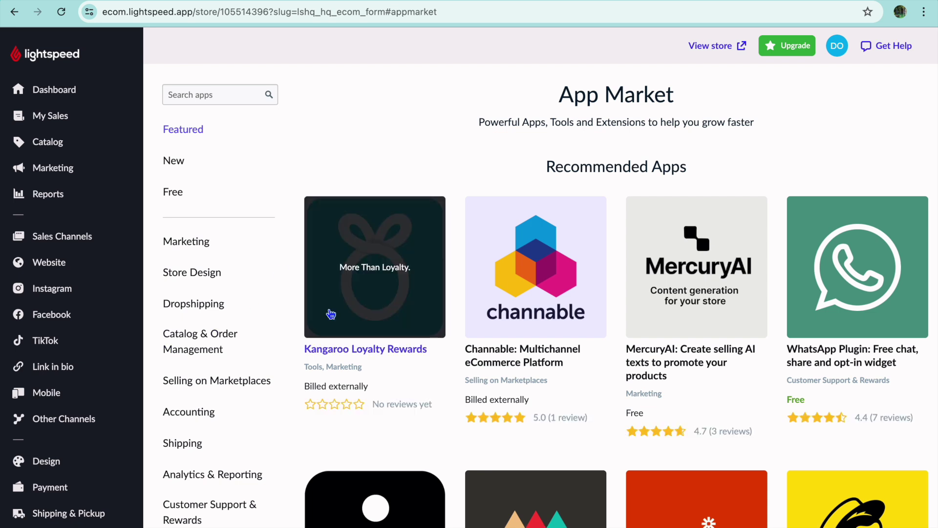
{"action": "left_click", "coordinate": [193, 96]}
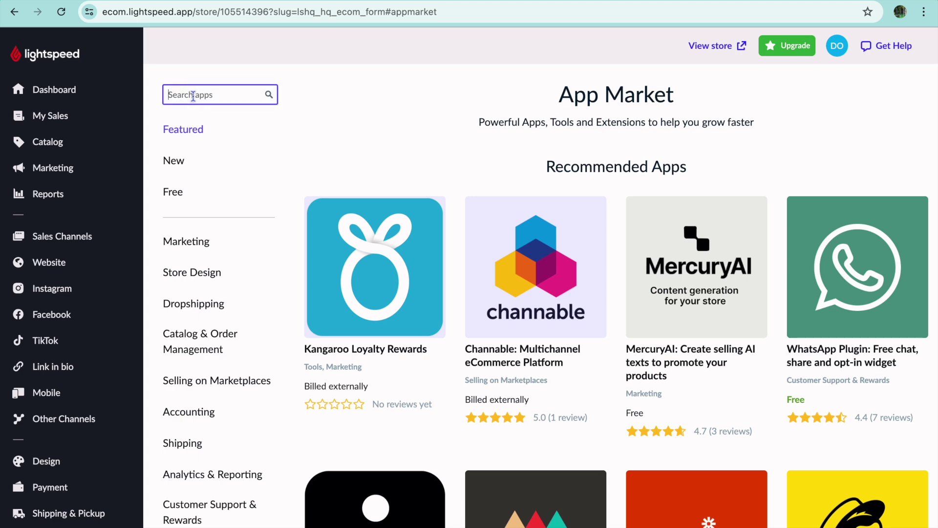
{"action": "type", "text": "drop"}
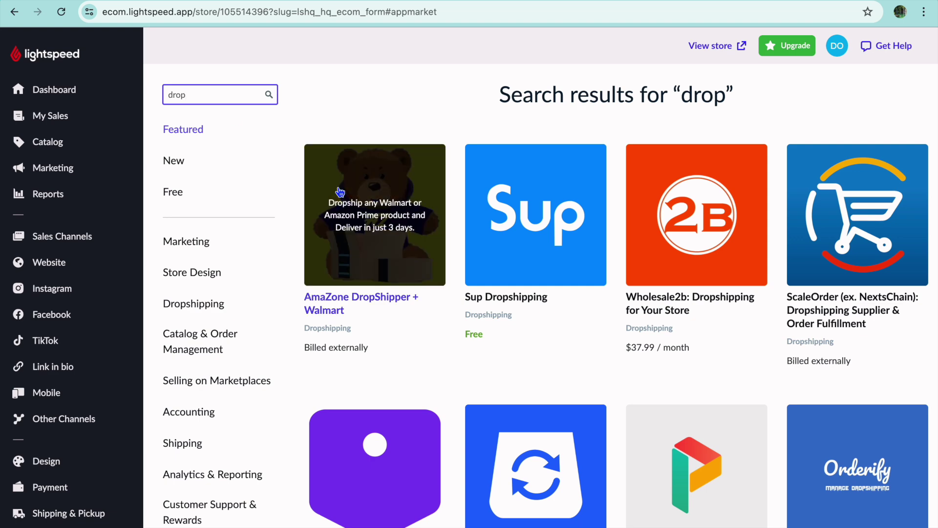
{"action": "scroll", "coordinate": [751, 238], "scroll_direction": "down", "scroll_amount": 5}
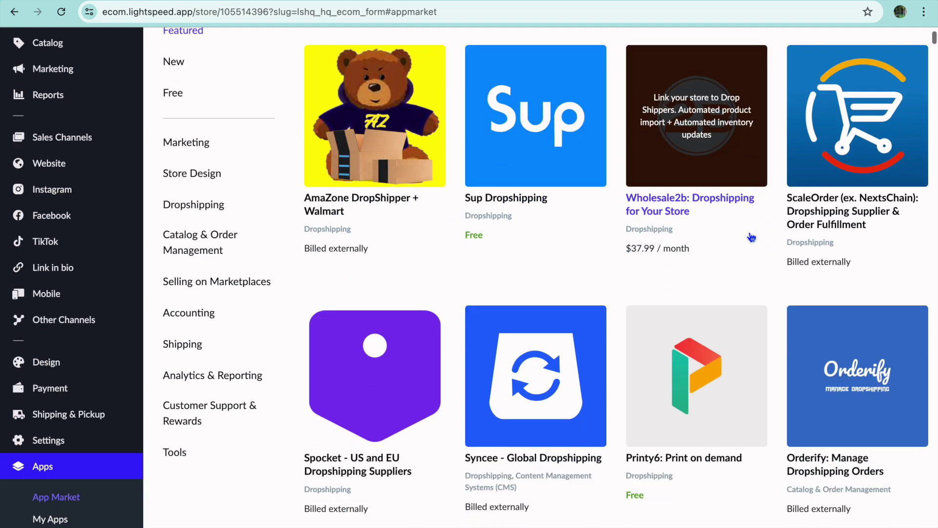
{"action": "scroll", "coordinate": [752, 238], "scroll_direction": "down", "scroll_amount": 5}
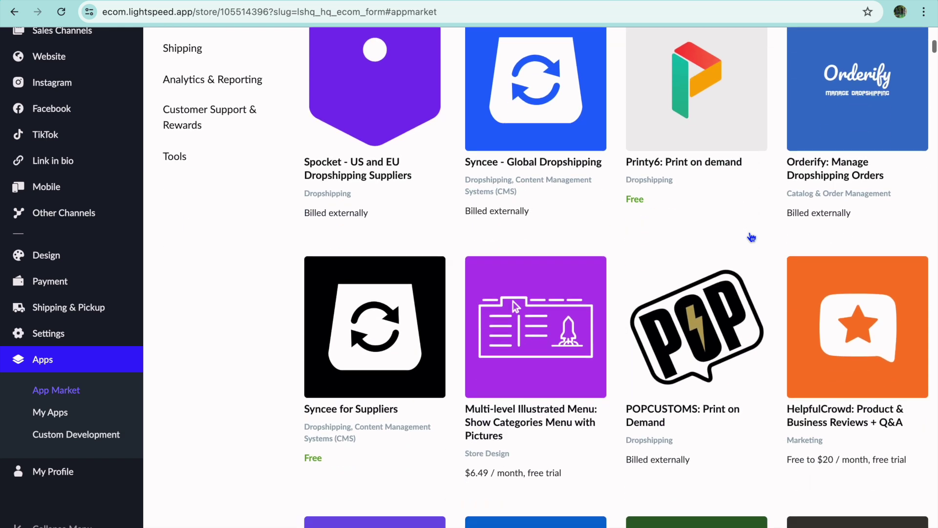
{"action": "scroll", "coordinate": [752, 238], "scroll_direction": "down", "scroll_amount": 6}
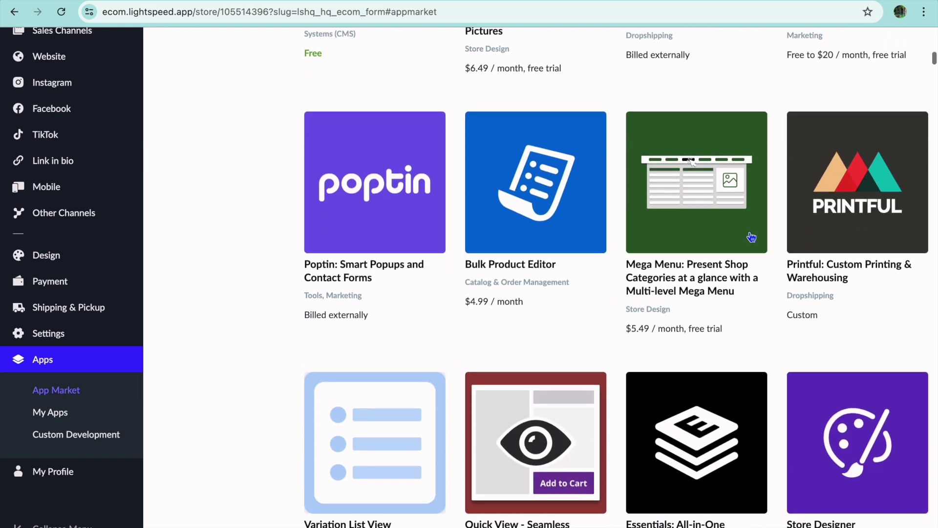
{"action": "scroll", "coordinate": [751, 238], "scroll_direction": "up", "scroll_amount": 1}
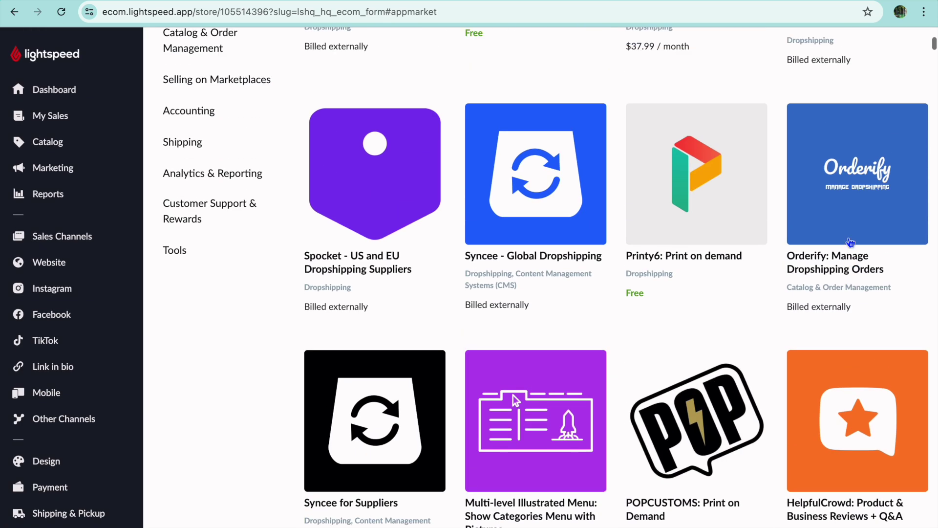
{"action": "scroll", "coordinate": [851, 243], "scroll_direction": "up", "scroll_amount": 1}
{"action": "scroll", "coordinate": [851, 243], "scroll_direction": "up", "scroll_amount": 5}
{"action": "scroll", "coordinate": [851, 243], "scroll_direction": "up", "scroll_amount": 1}
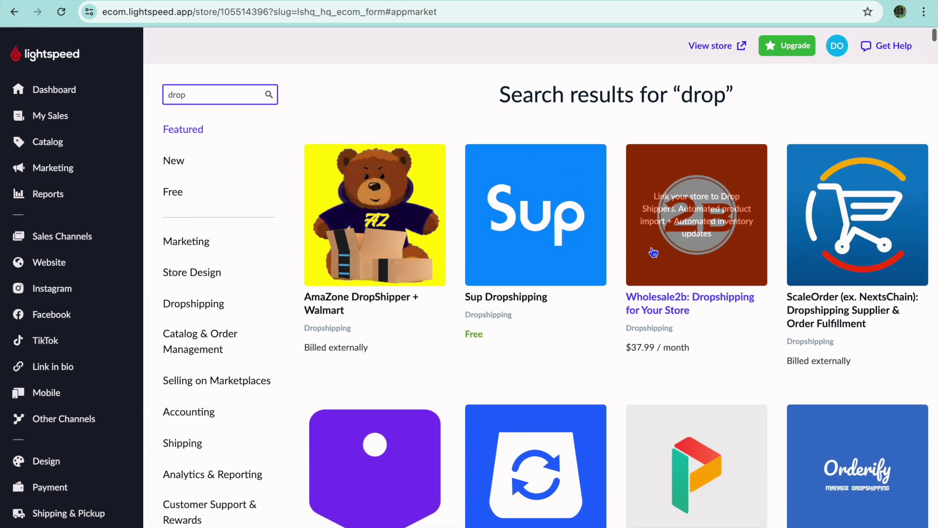
Install Sup Dropshipping, accepting its permissions, and launch it to reach the Supdrop mall
{"action": "left_click", "coordinate": [496, 295]}
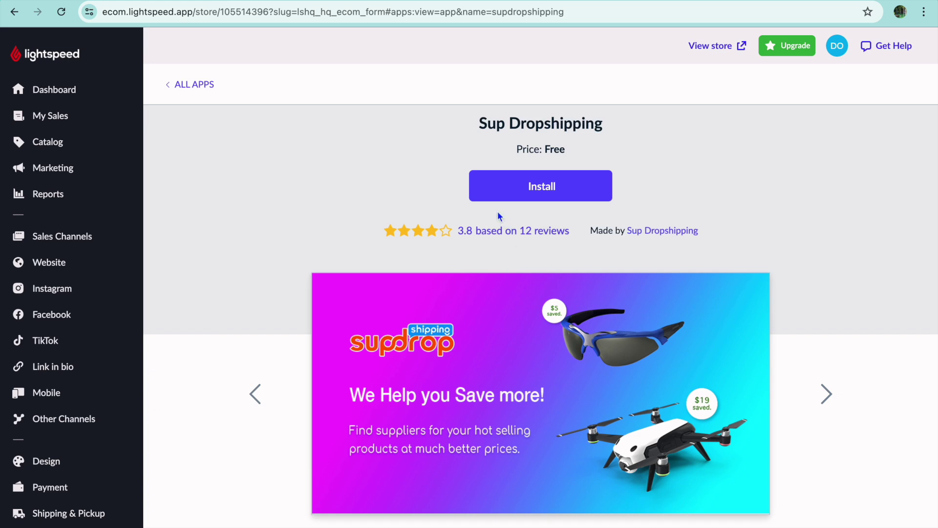
{"action": "left_click", "coordinate": [516, 193]}
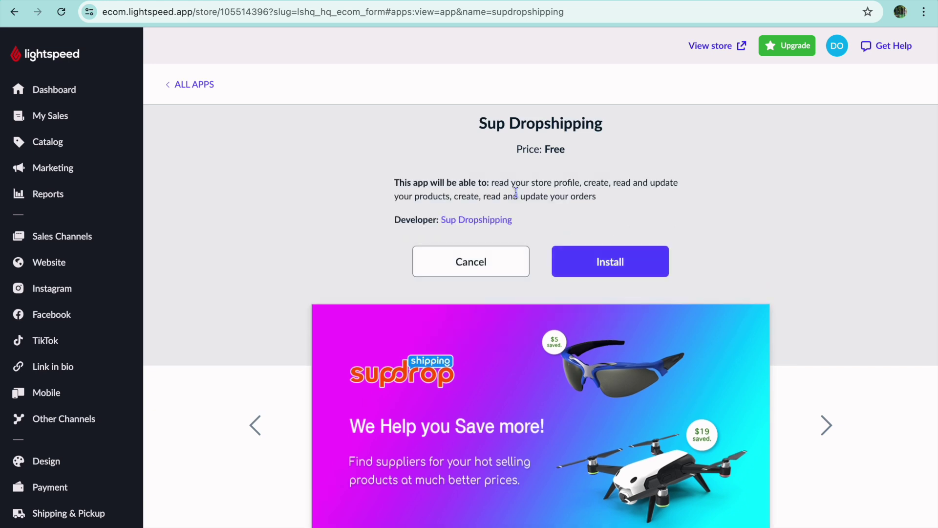
{"action": "left_click", "coordinate": [611, 268]}
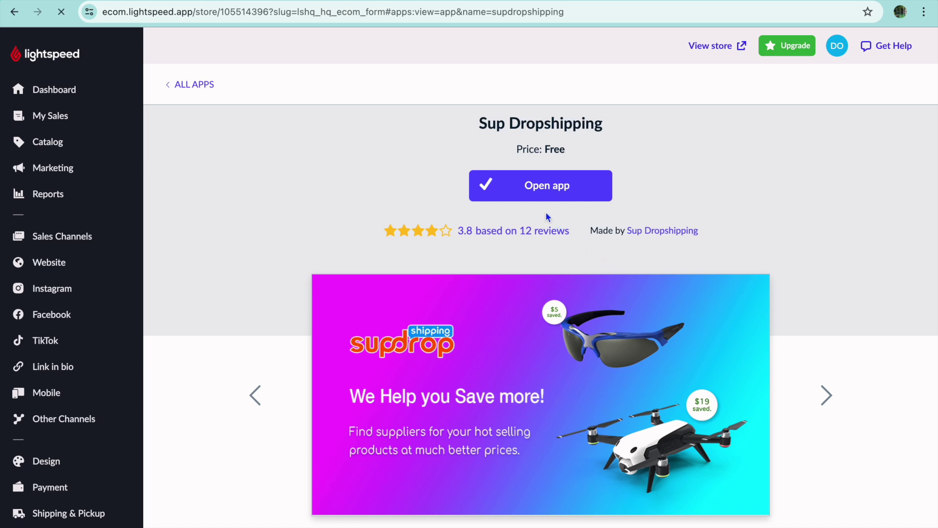
{"action": "left_click", "coordinate": [542, 195]}
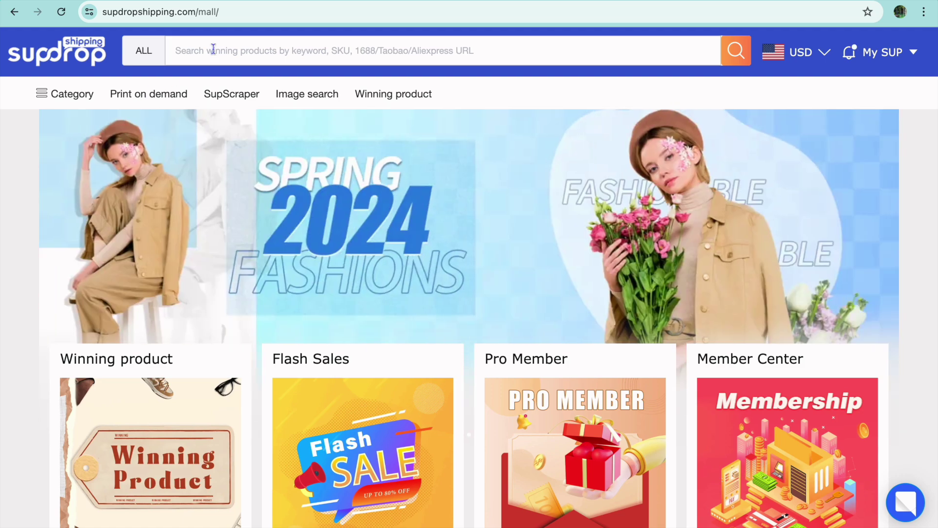
Search Supdrop for 'car' and open the $4.00 Car Seat Backrest Fan product page
{"action": "left_click", "coordinate": [212, 50]}
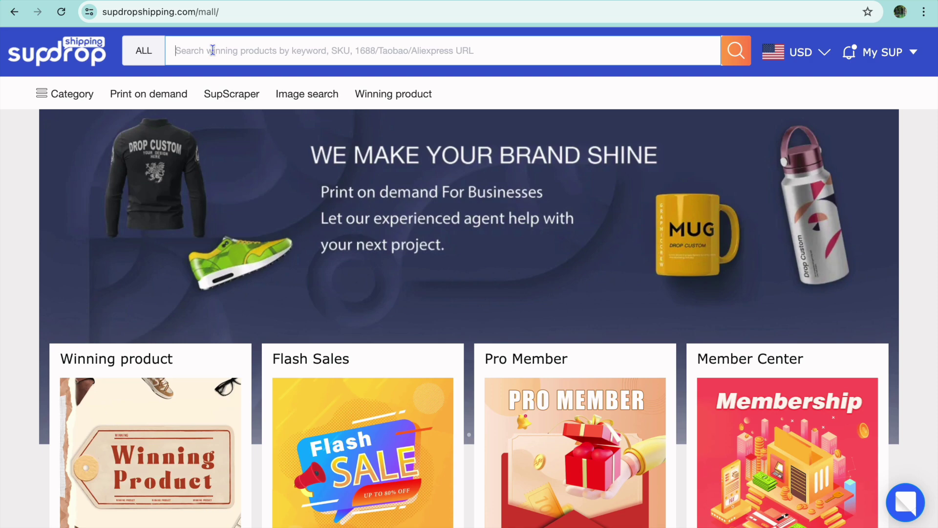
{"action": "type", "text": "car"}
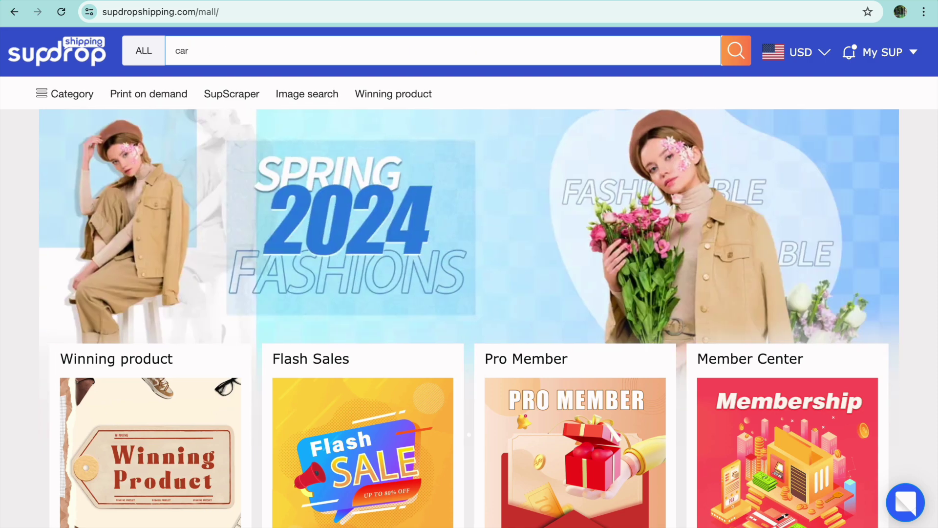
{"action": "key", "text": "Return"}
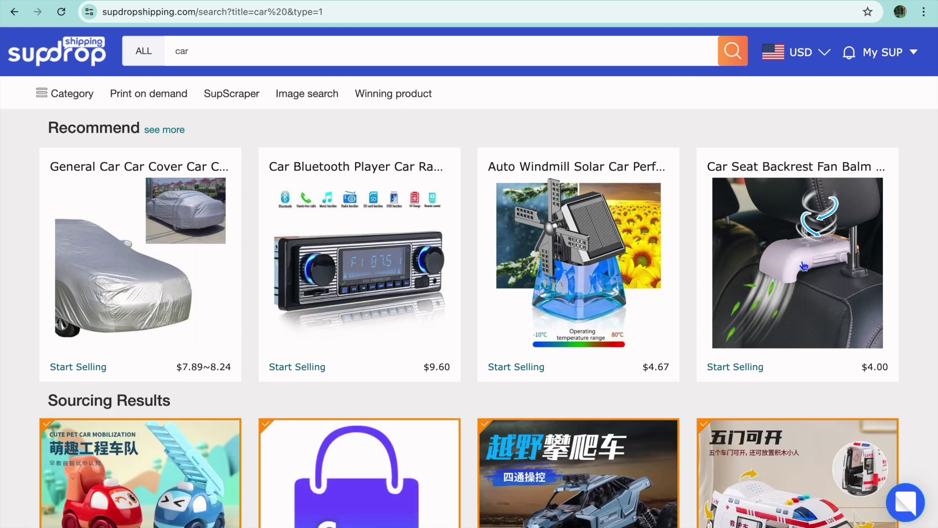
{"action": "left_click", "coordinate": [814, 258]}
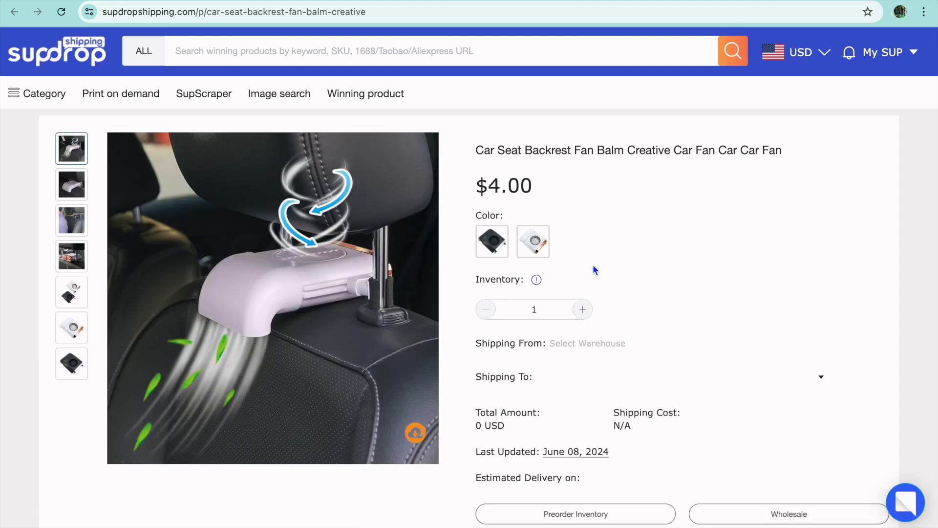
Open the listing form for the fan and enter a price of 25 for all variants
{"action": "scroll", "coordinate": [594, 265], "scroll_direction": "down", "scroll_amount": 3}
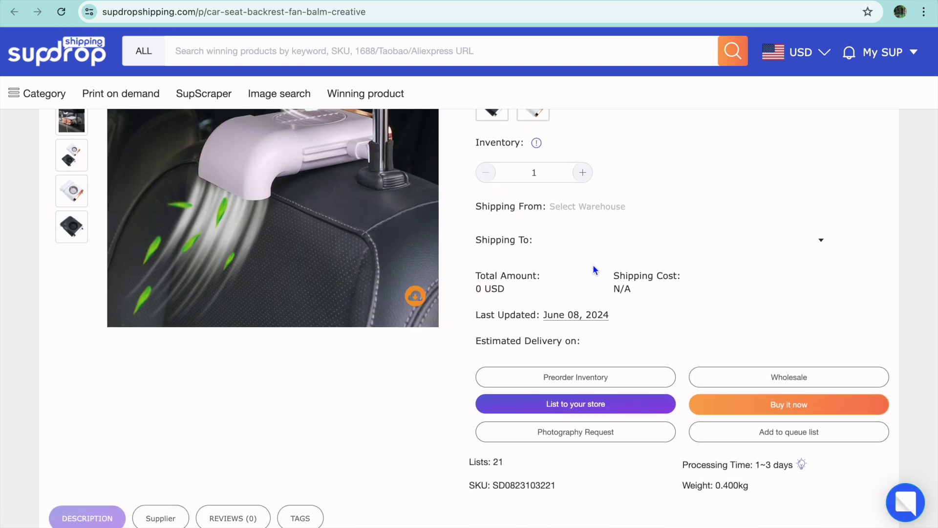
{"action": "left_click", "coordinate": [579, 406]}
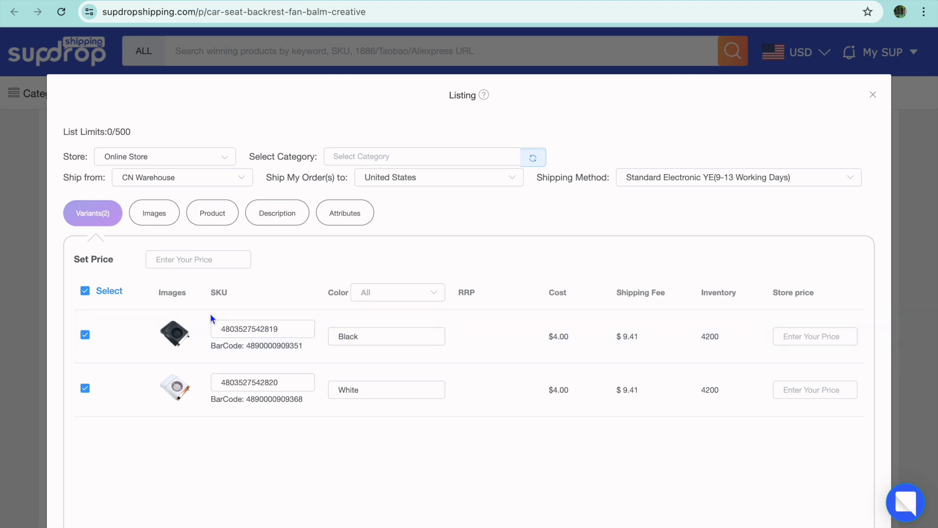
{"action": "left_click", "coordinate": [197, 259]}
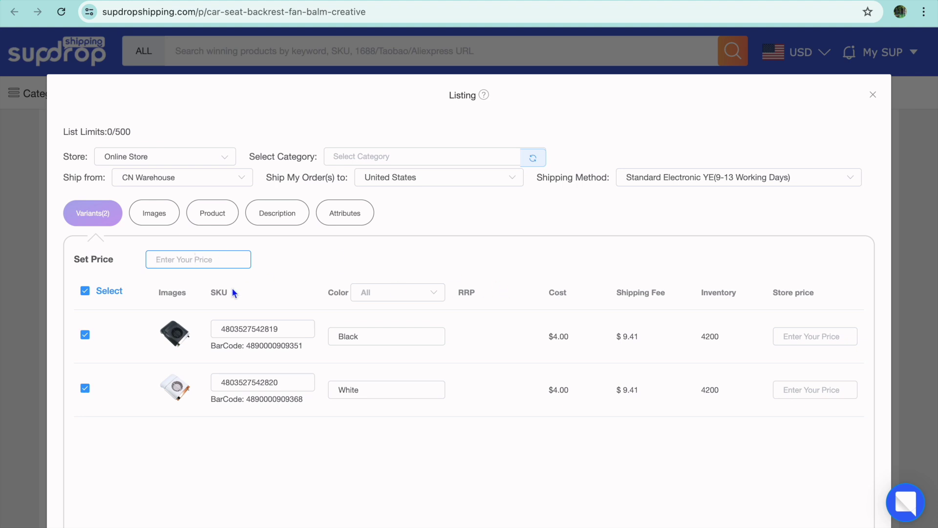
{"action": "type", "text": "25"}
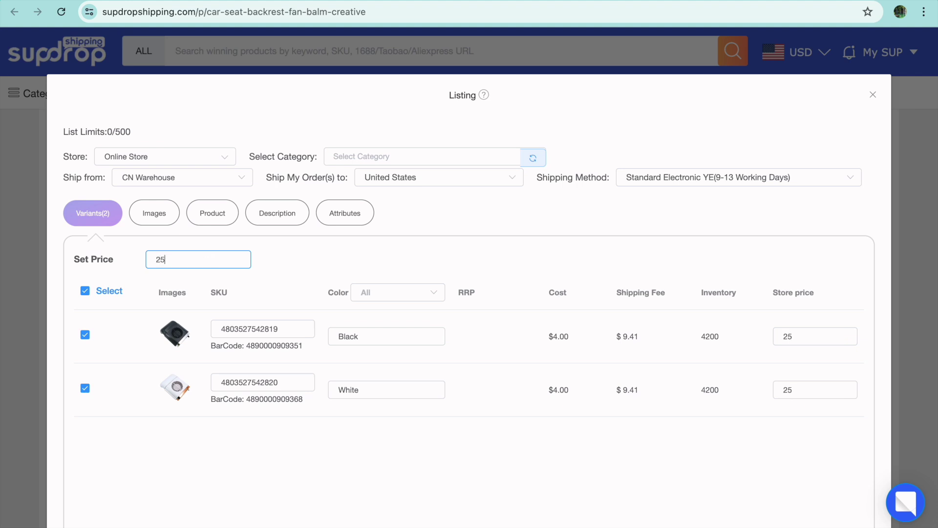
{"action": "key", "text": "Return"}
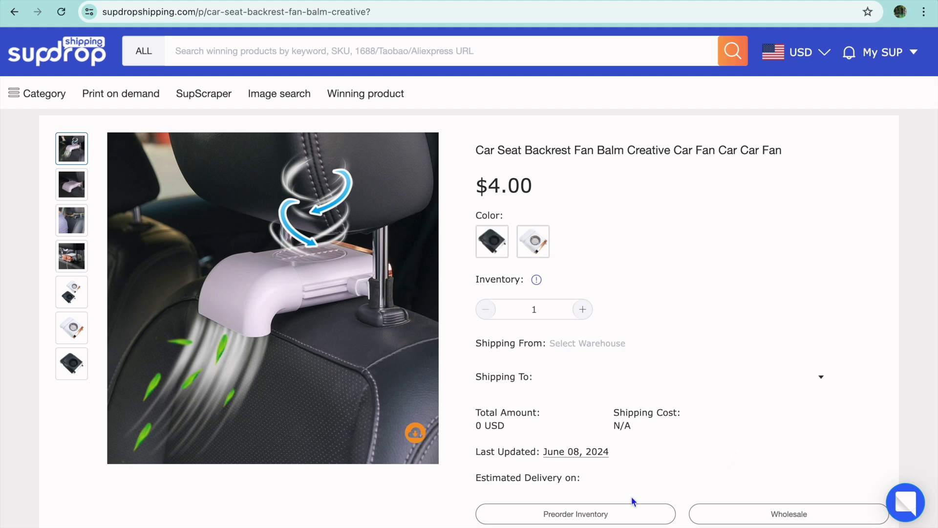
{"action": "scroll", "coordinate": [631, 497], "scroll_direction": "down", "scroll_amount": 2}
Reopen the listing form, set price 25, review images, title and description, and list it to the Online Store
{"action": "left_click", "coordinate": [575, 439]}
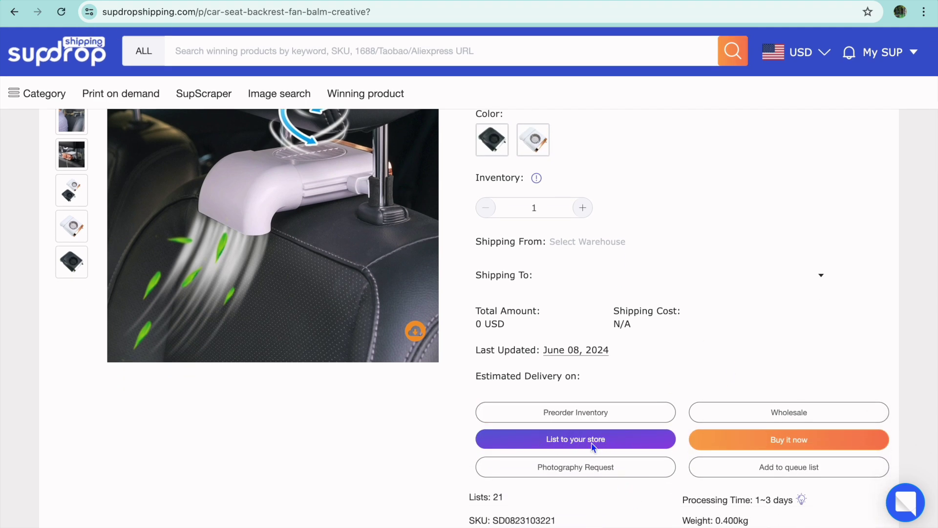
{"action": "left_click", "coordinate": [579, 440]}
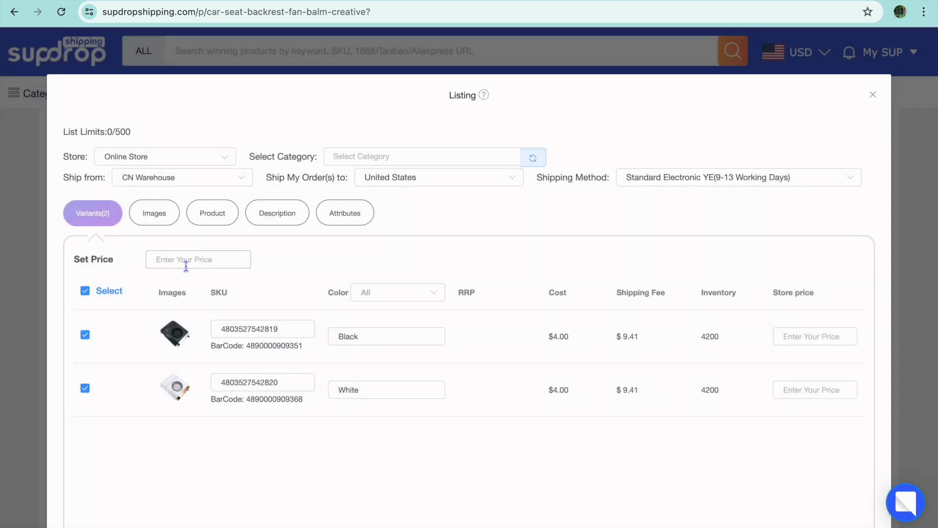
{"action": "left_click", "coordinate": [186, 264]}
{"action": "type", "text": "25"}
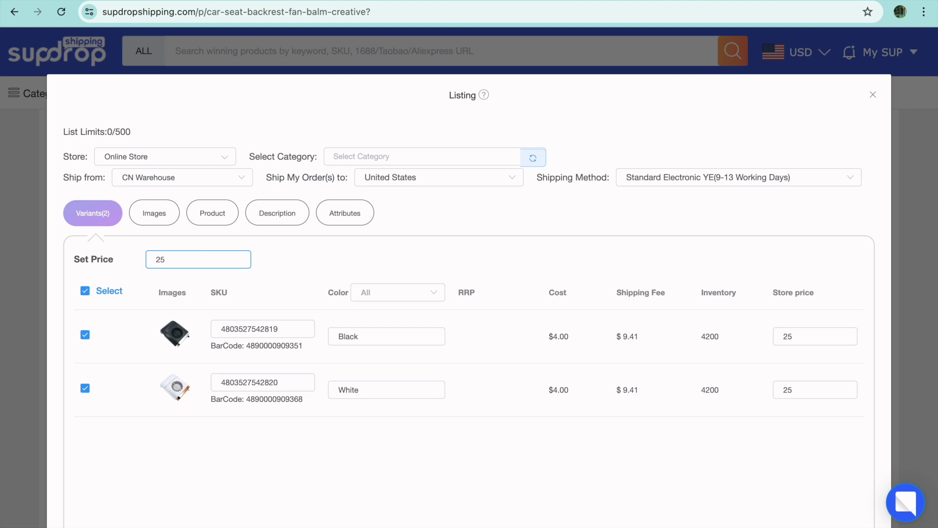
{"action": "left_click", "coordinate": [153, 215]}
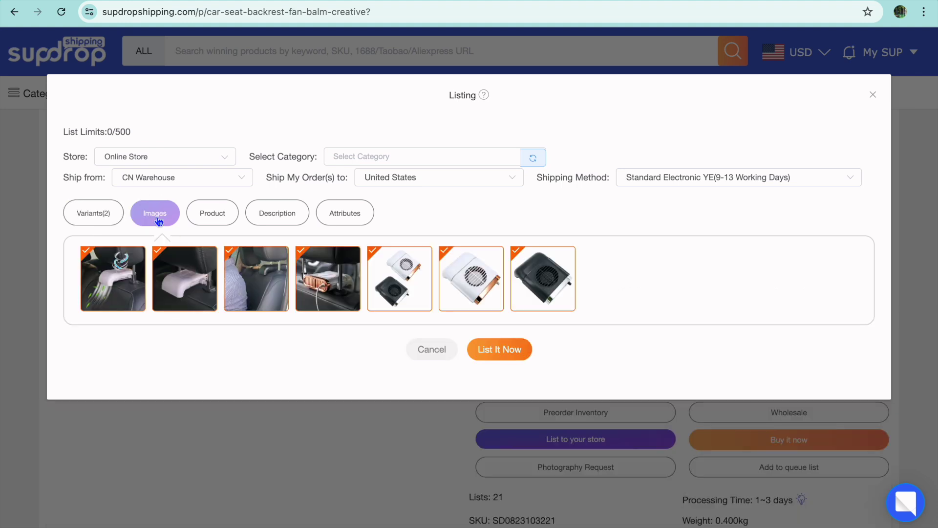
{"action": "left_click", "coordinate": [219, 220]}
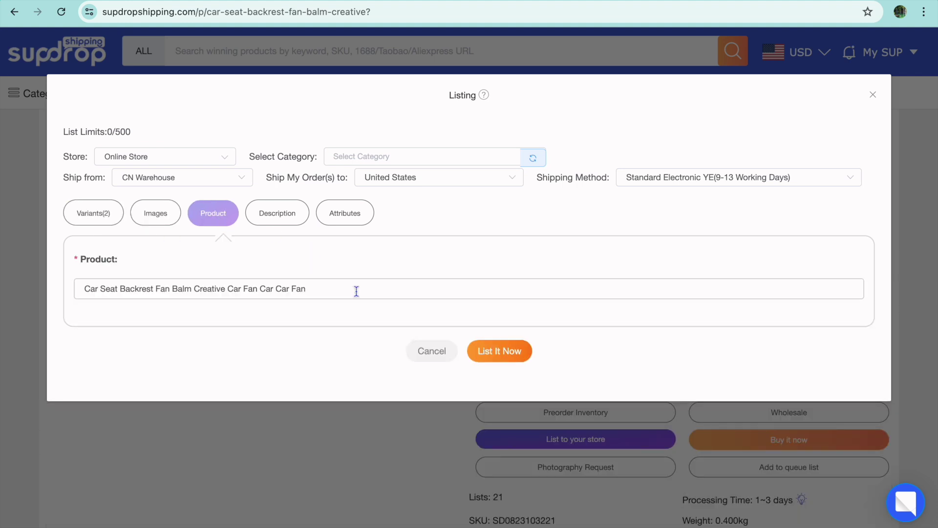
{"action": "left_click", "coordinate": [285, 224]}
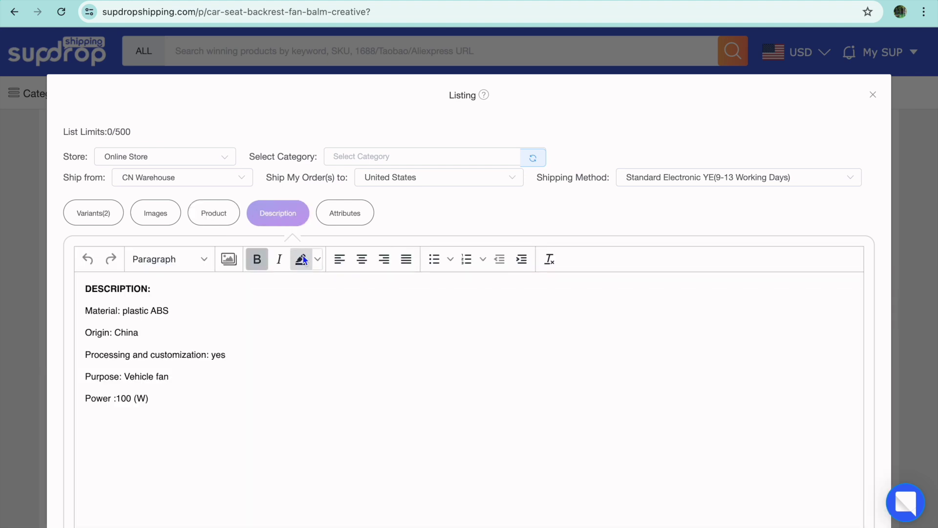
{"action": "scroll", "coordinate": [362, 356], "scroll_direction": "down", "scroll_amount": 3}
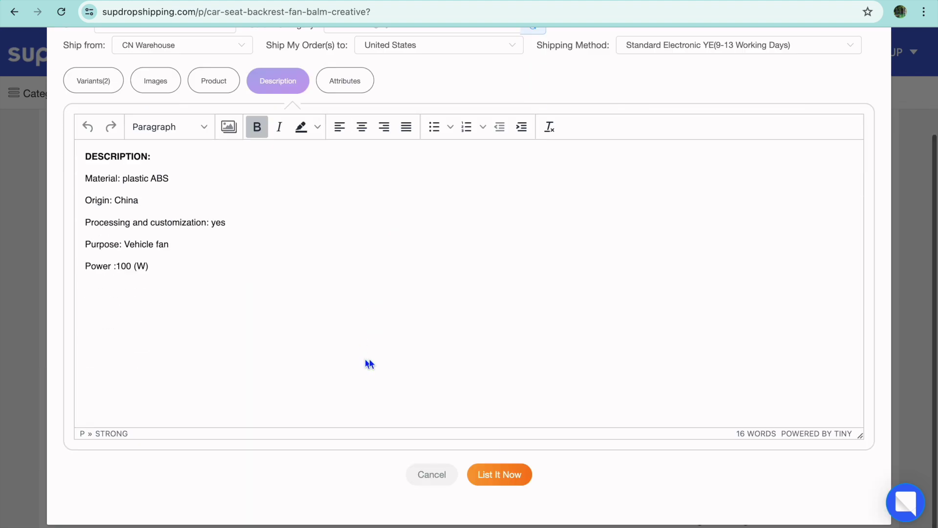
{"action": "left_click", "coordinate": [508, 478]}
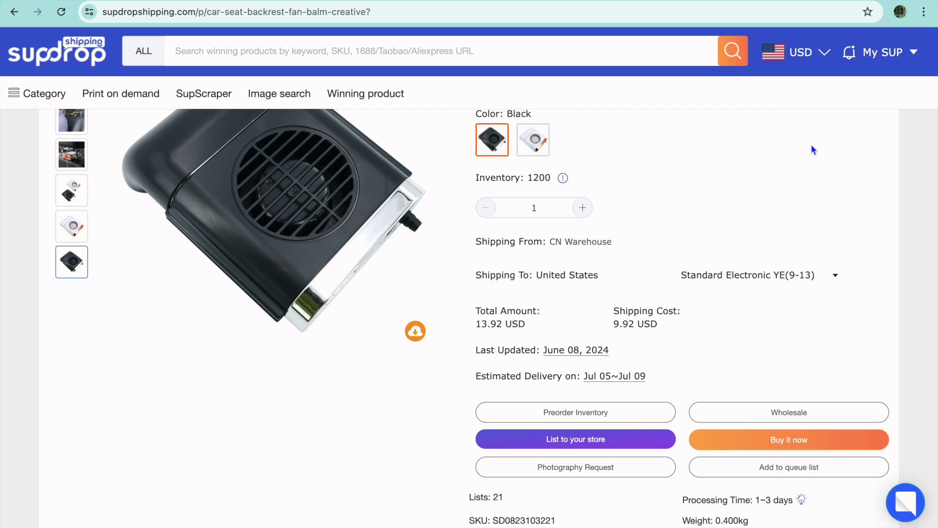
{"action": "mouse_move", "coordinate": [886, 52]}
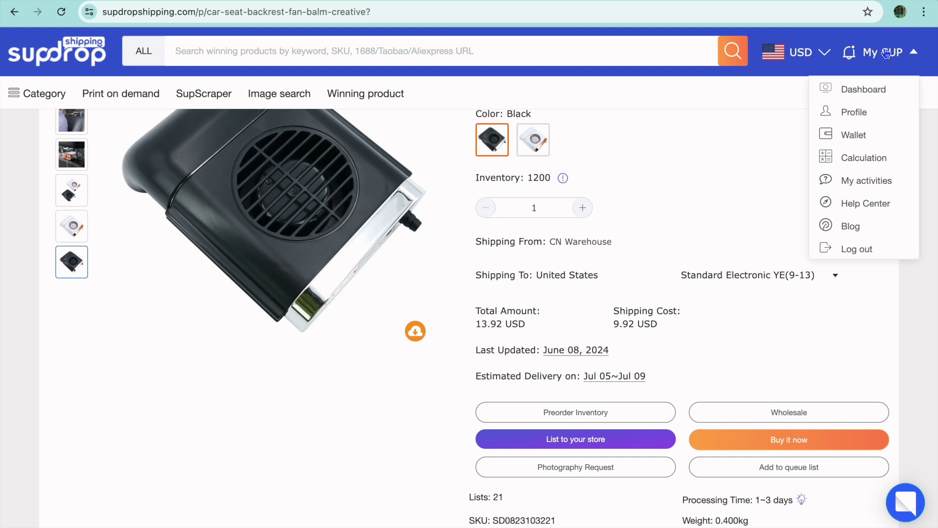
Check Imported Products in the Sup Dropshipping dashboard, then return to the Lightspeed eCom dashboard
{"action": "left_click", "coordinate": [871, 101]}
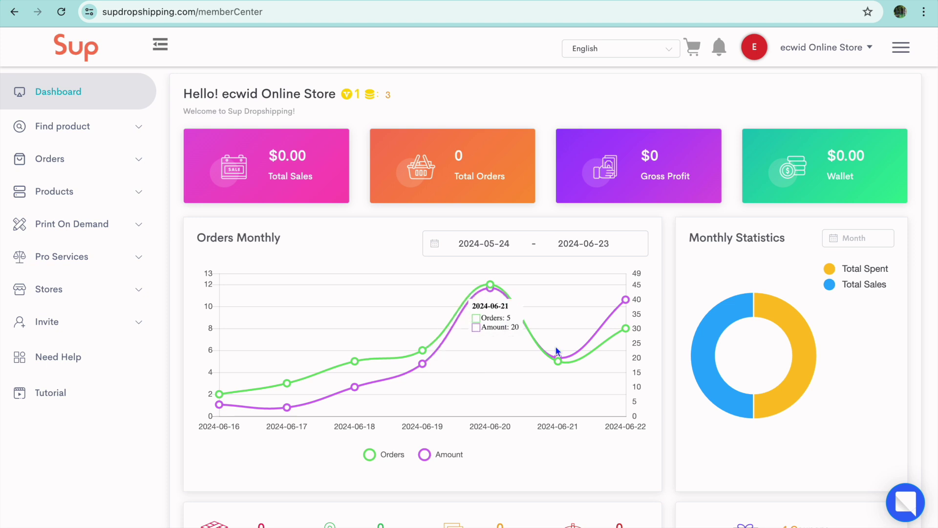
{"action": "left_click", "coordinate": [136, 131]}
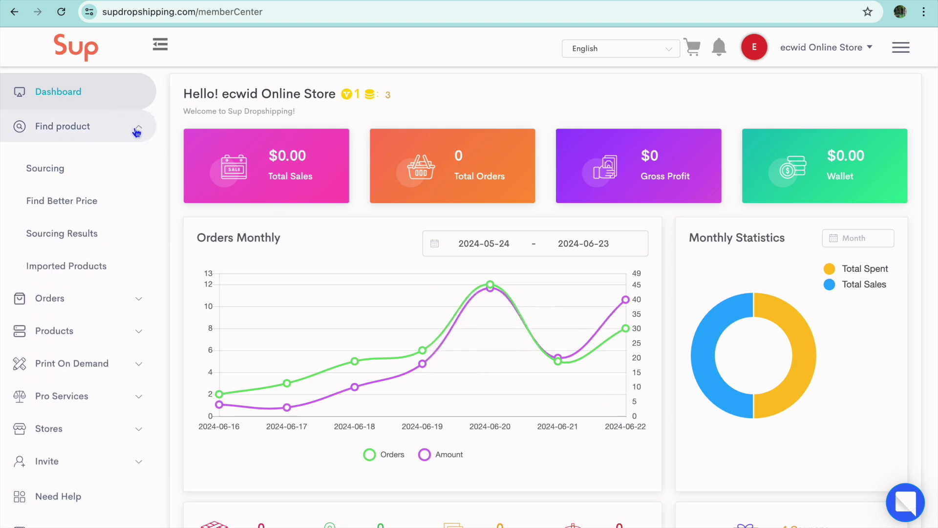
{"action": "left_click", "coordinate": [80, 270]}
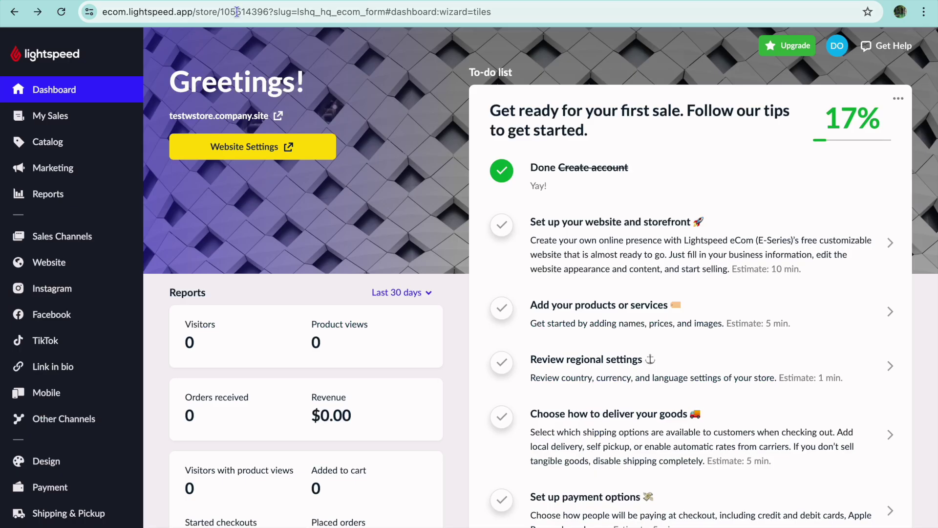
{"action": "mouse_move", "coordinate": [100, 150]}
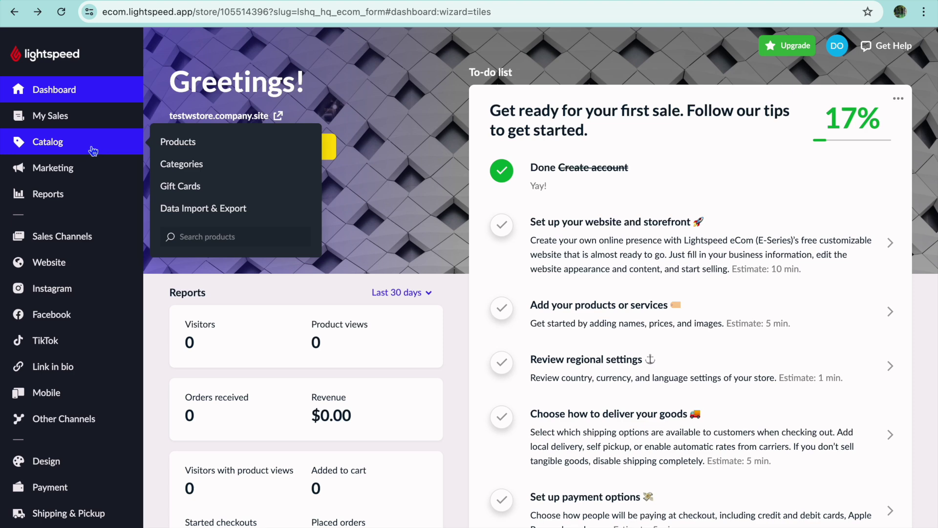
Delete all sample products from the store's product list
{"action": "left_click", "coordinate": [175, 147]}
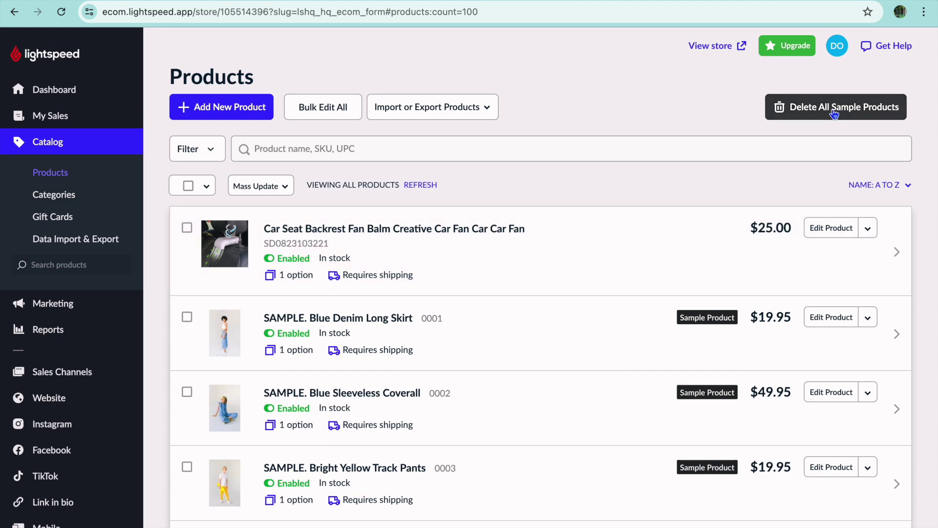
{"action": "left_click", "coordinate": [817, 112]}
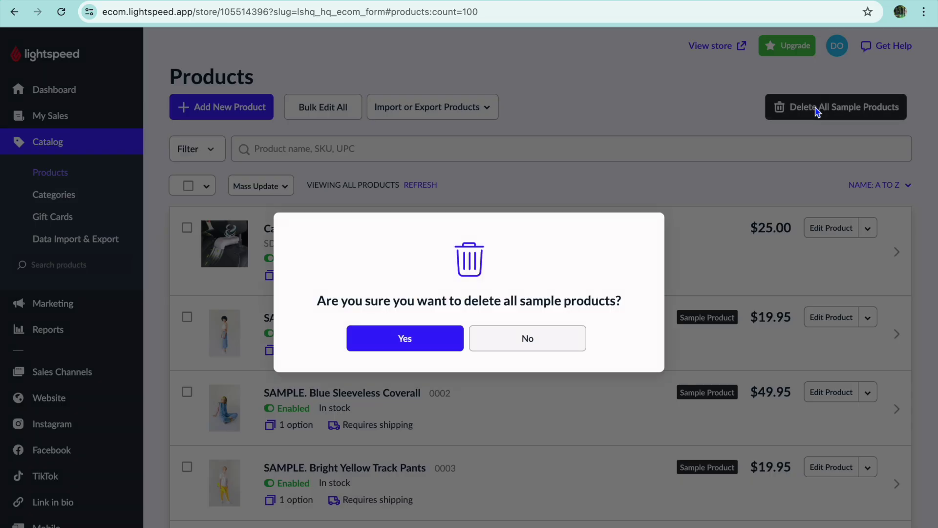
{"action": "left_click", "coordinate": [411, 345]}
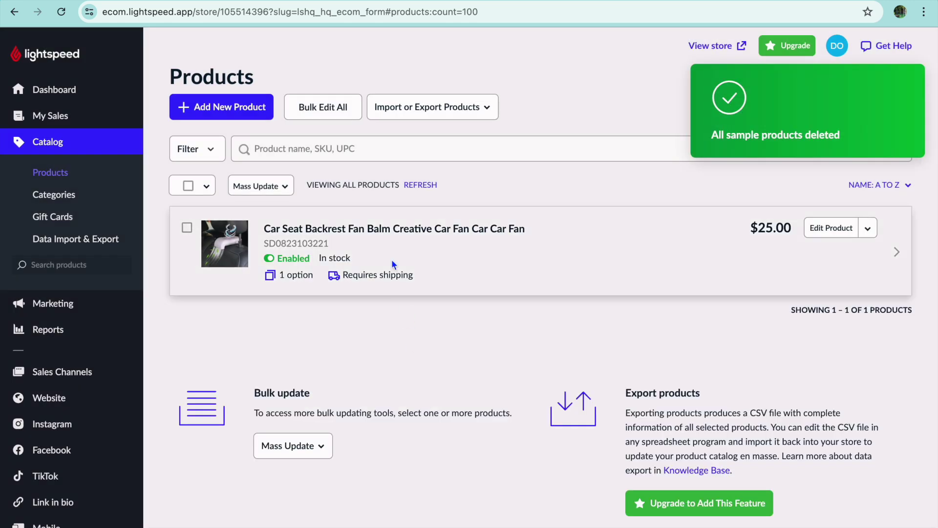
Open the Car Seat Backrest Fan and review its name, SKU, 0.4 kg weight and description
{"action": "left_click", "coordinate": [399, 228]}
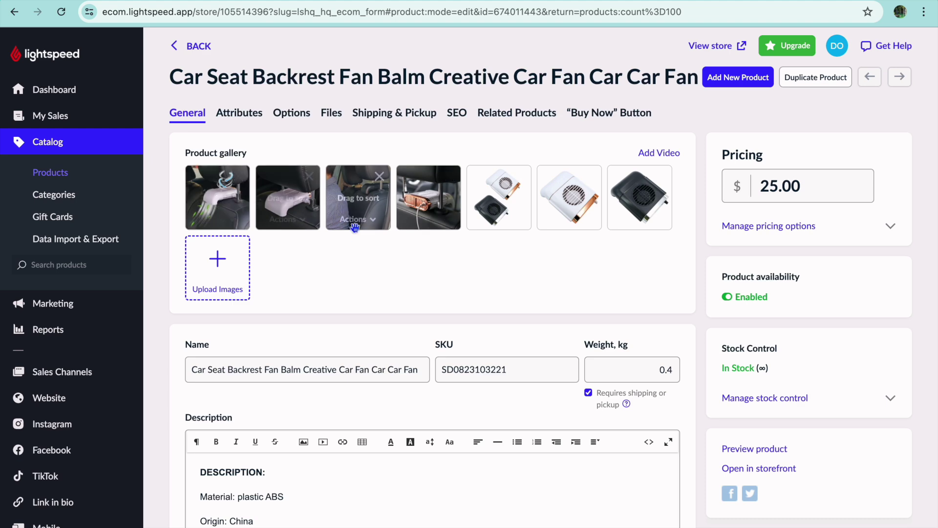
{"action": "scroll", "coordinate": [351, 234], "scroll_direction": "down", "scroll_amount": 5}
{"action": "scroll", "coordinate": [351, 234], "scroll_direction": "down", "scroll_amount": 10}
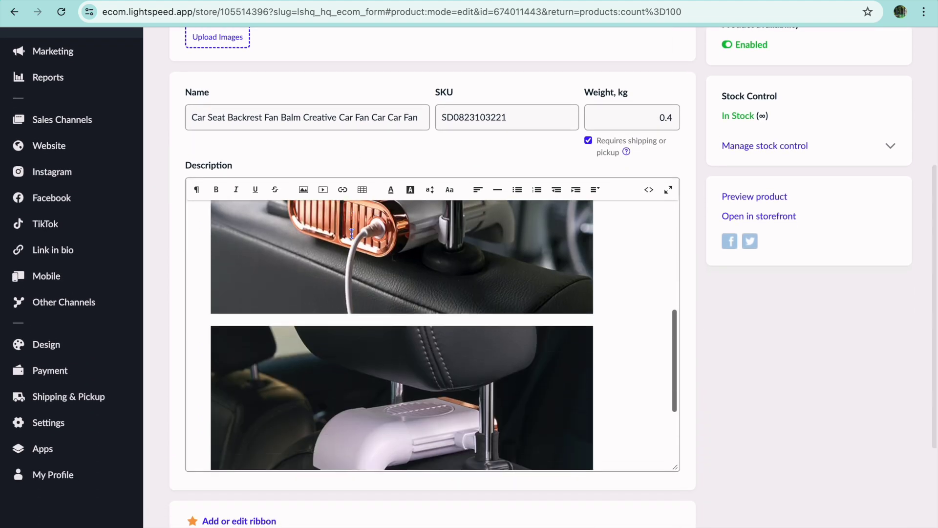
{"action": "scroll", "coordinate": [352, 233], "scroll_direction": "up", "scroll_amount": 10}
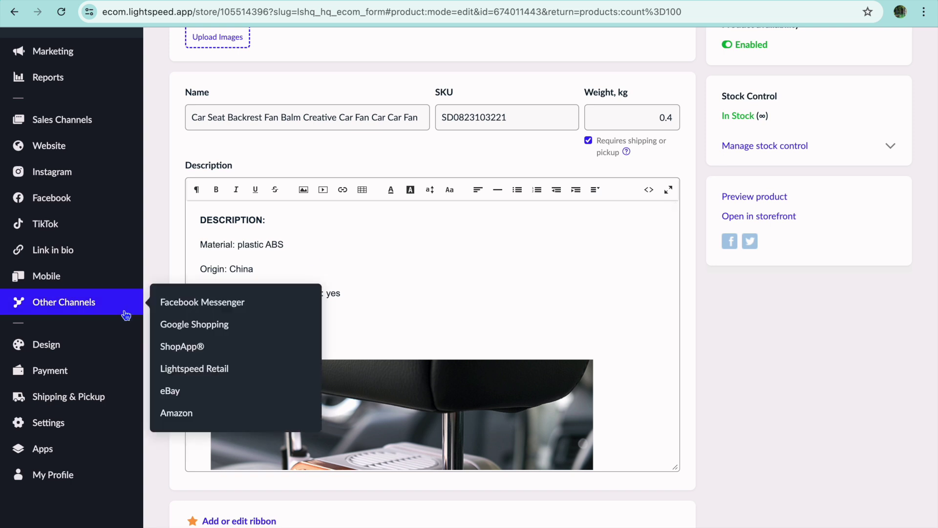
Scroll through the store's Design settings
{"action": "left_click", "coordinate": [65, 350]}
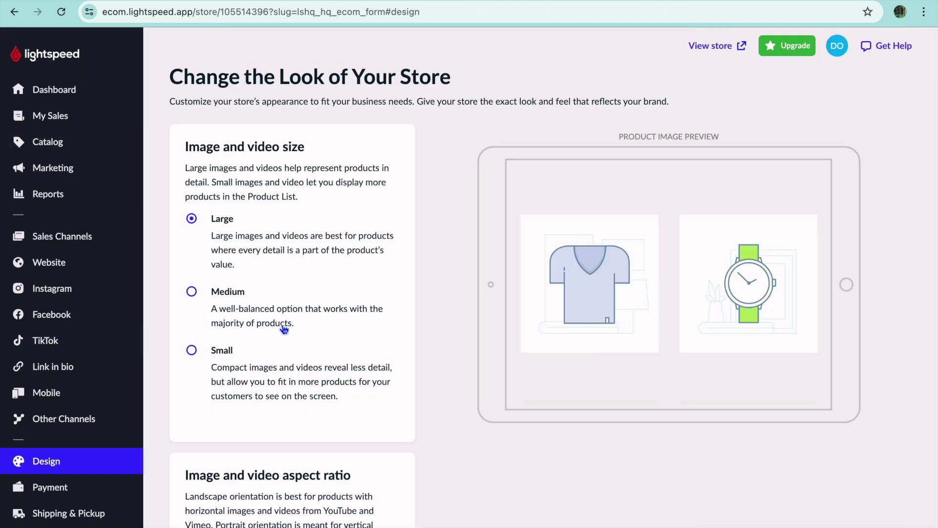
{"action": "scroll", "coordinate": [464, 316], "scroll_direction": "down", "scroll_amount": 15}
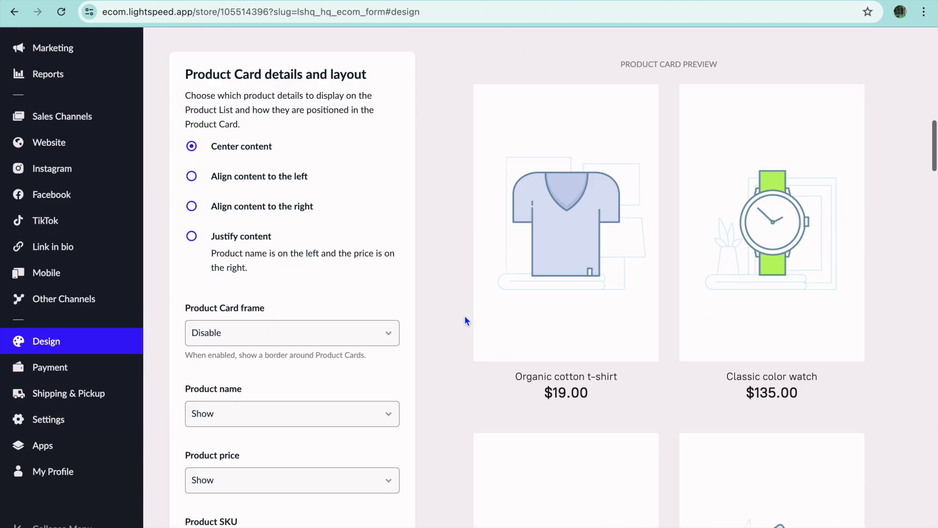
{"action": "scroll", "coordinate": [465, 316], "scroll_direction": "down", "scroll_amount": 20}
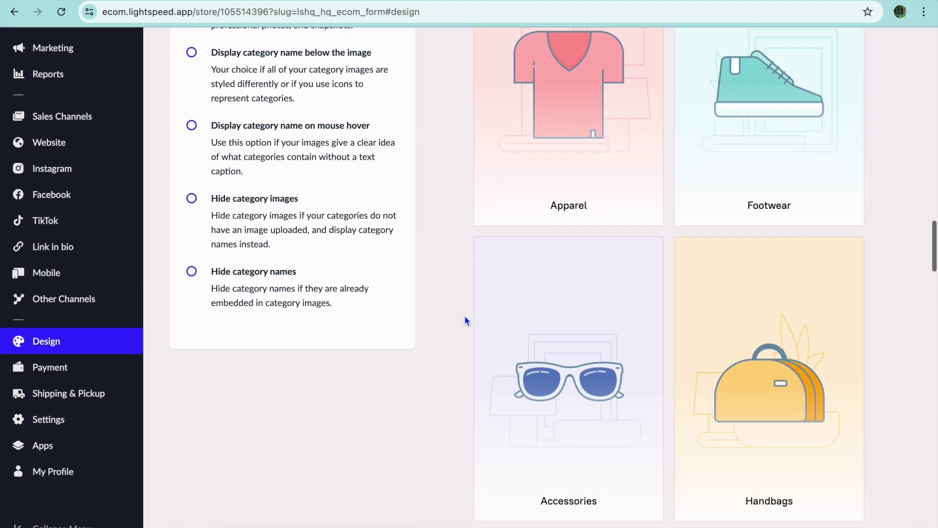
{"action": "scroll", "coordinate": [465, 321], "scroll_direction": "down", "scroll_amount": 10}
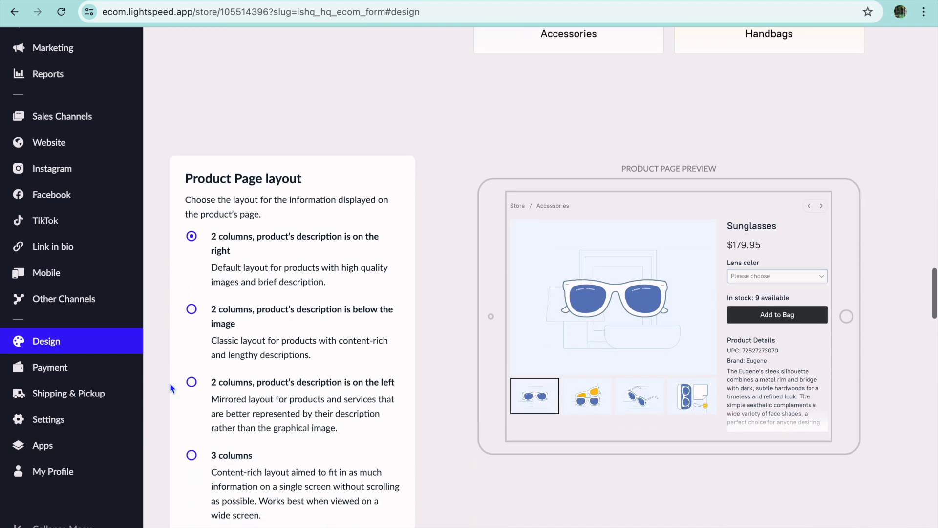
Look over the Payment options, then go to the Shipping & Pickup settings
{"action": "left_click", "coordinate": [32, 370]}
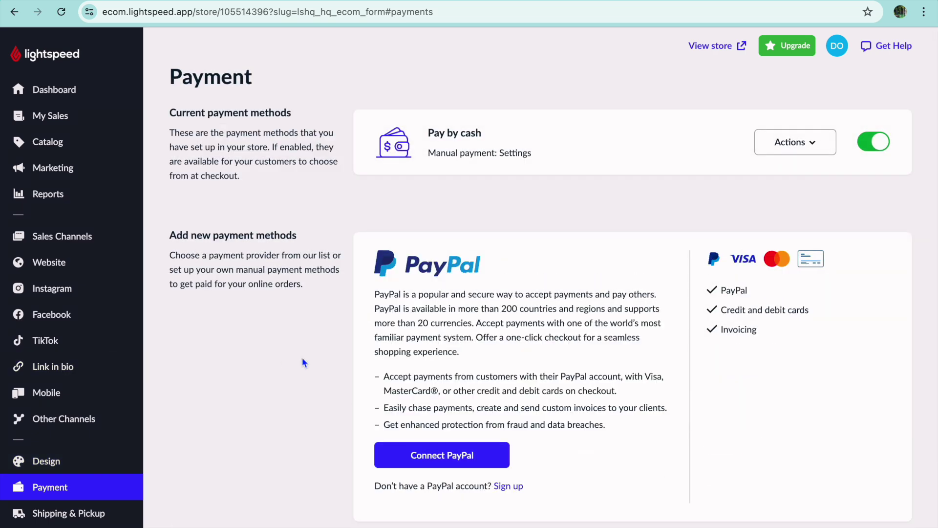
{"action": "scroll", "coordinate": [303, 360], "scroll_direction": "down", "scroll_amount": 2}
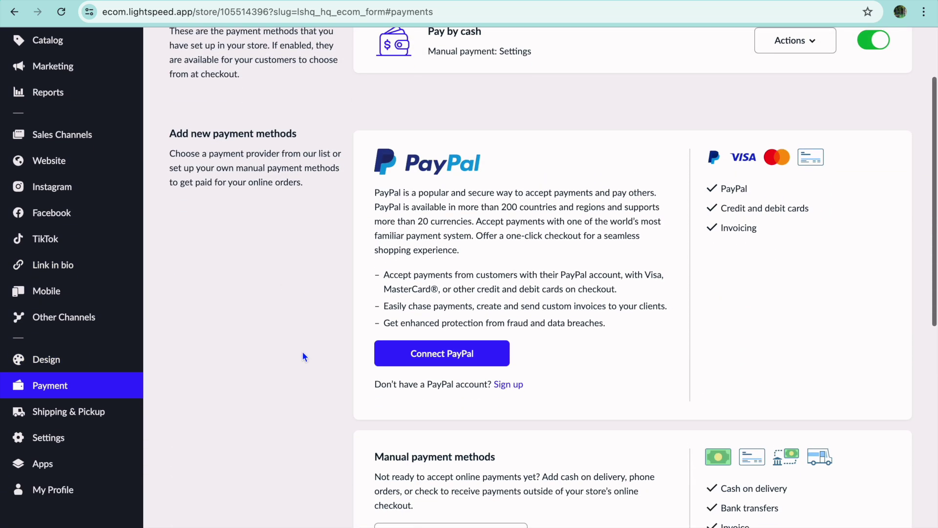
{"action": "scroll", "coordinate": [443, 353], "scroll_direction": "down", "scroll_amount": 5}
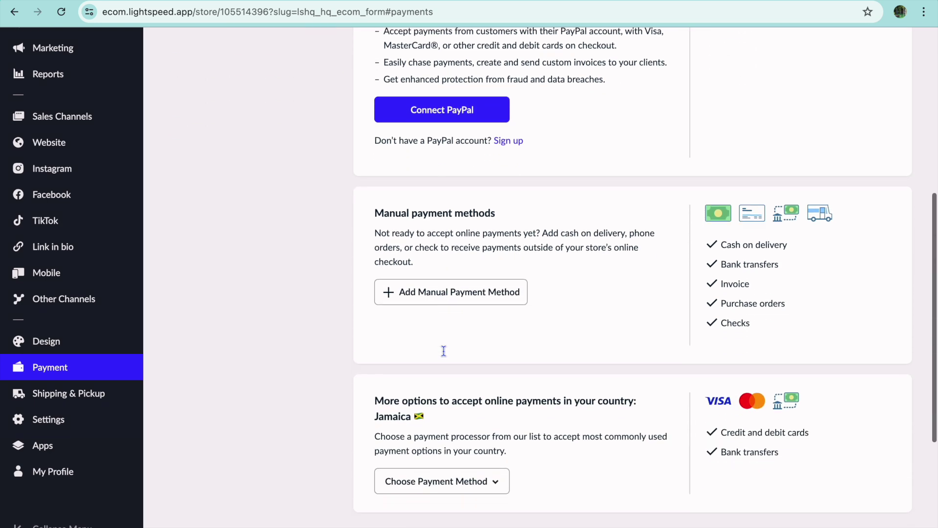
{"action": "left_click", "coordinate": [84, 403]}
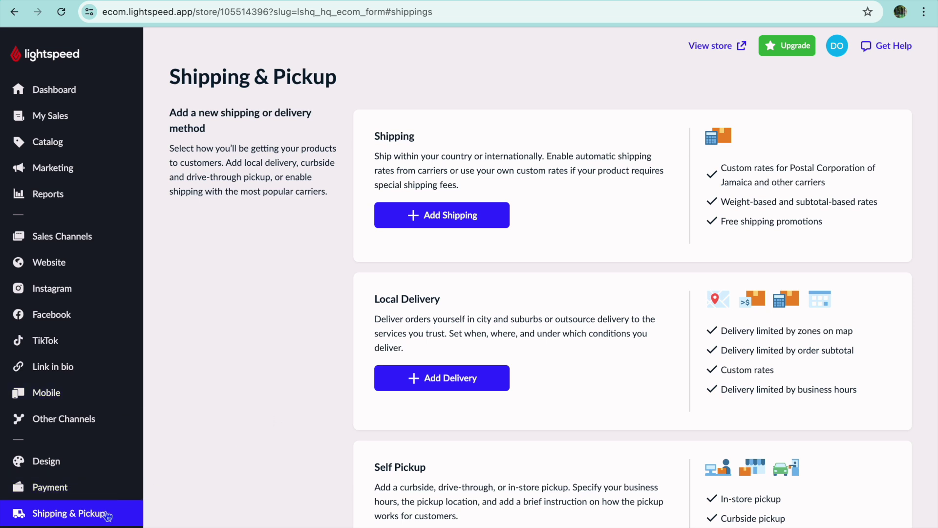
Start a new shipping method and pick USPS from the full carrier list to reach step 2 of 3
{"action": "scroll", "coordinate": [504, 359], "scroll_direction": "down", "scroll_amount": 3}
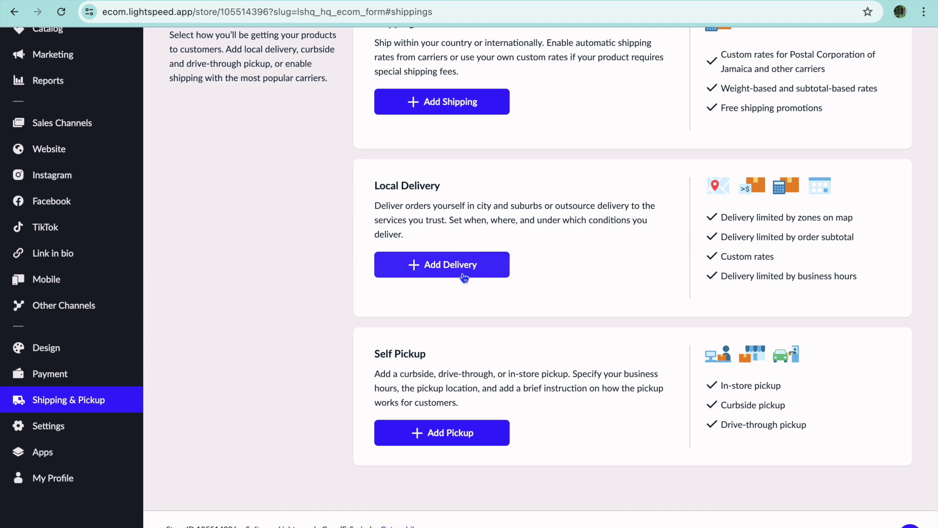
{"action": "scroll", "coordinate": [450, 272], "scroll_direction": "up", "scroll_amount": 1}
{"action": "scroll", "coordinate": [462, 276], "scroll_direction": "up", "scroll_amount": 2}
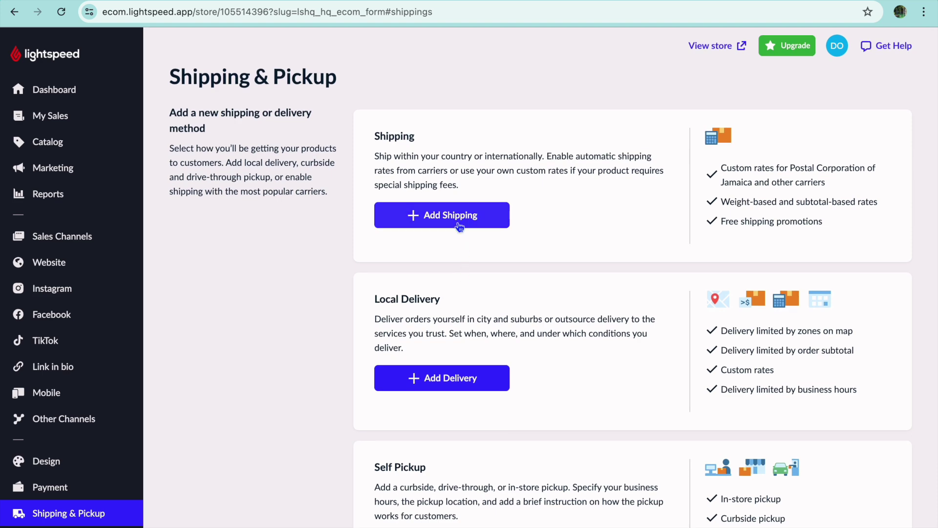
{"action": "left_click", "coordinate": [460, 226]}
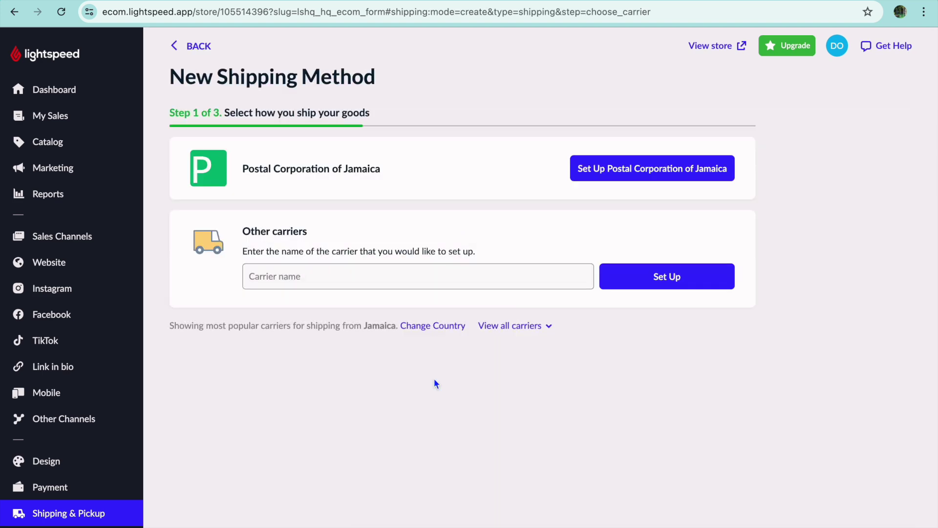
{"action": "left_click", "coordinate": [534, 333]}
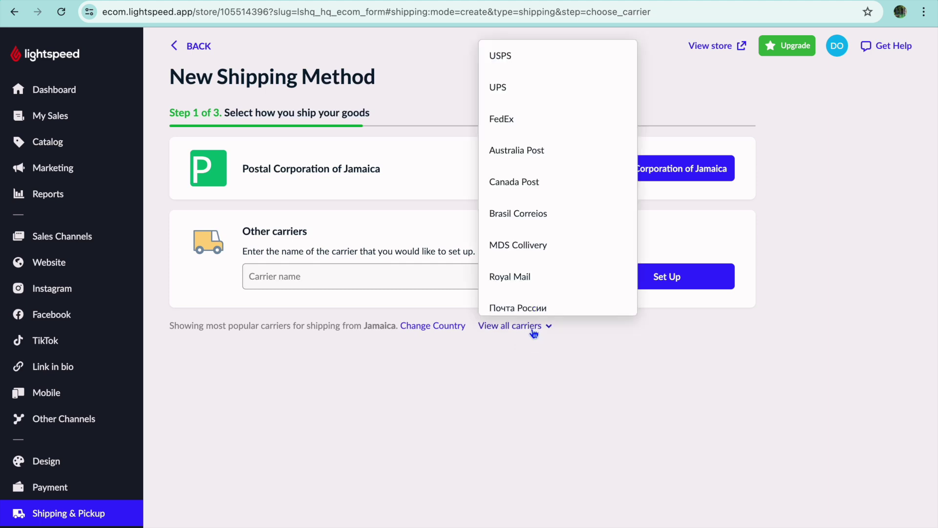
{"action": "left_click", "coordinate": [509, 64]}
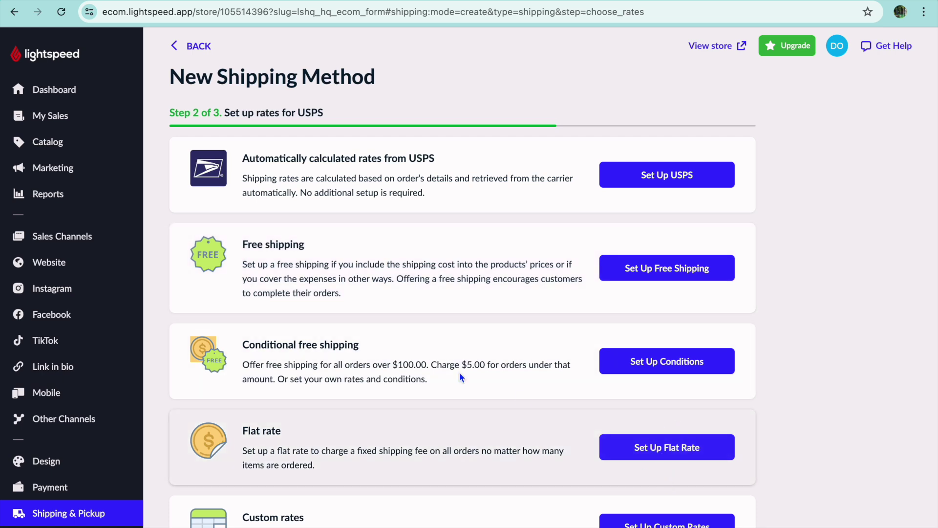
{"action": "mouse_move", "coordinate": [91, 261]}
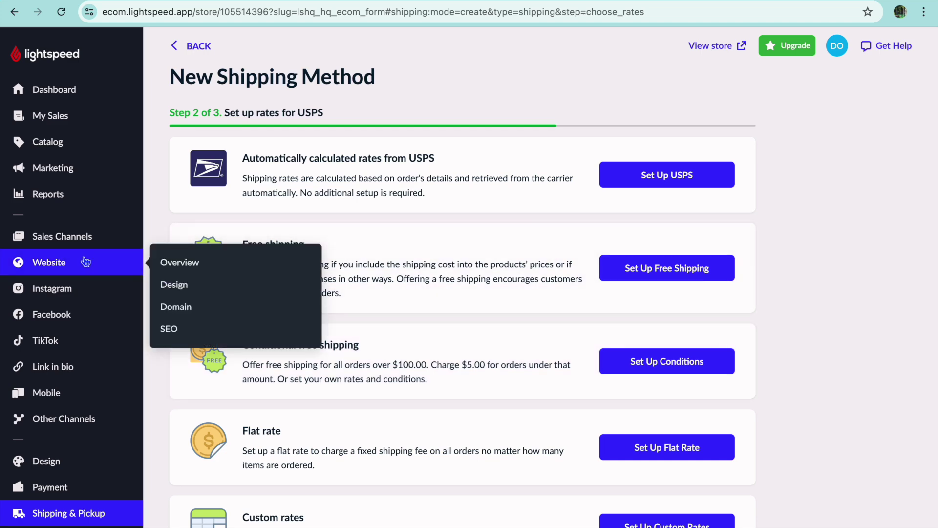
From Website > Overview, enter the site editor and apply the Wanderer template
{"action": "left_click", "coordinate": [58, 266]}
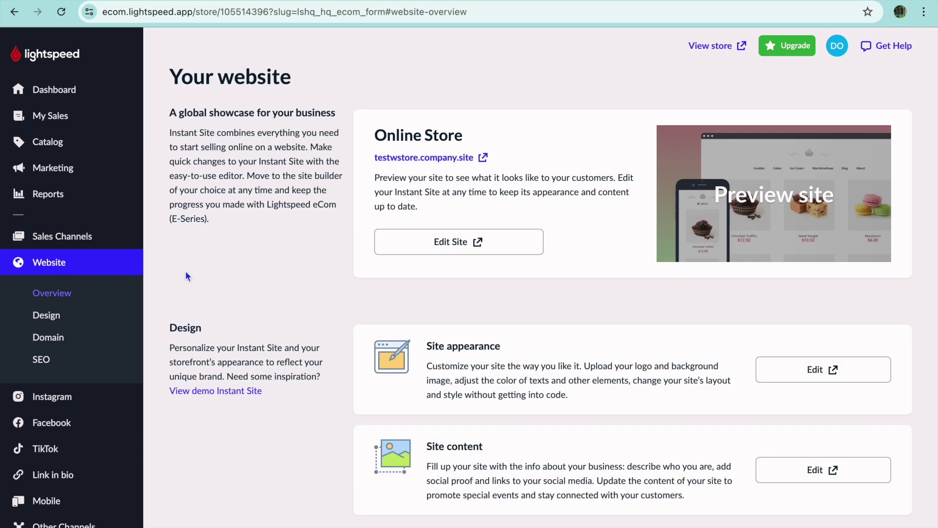
{"action": "left_click", "coordinate": [463, 249]}
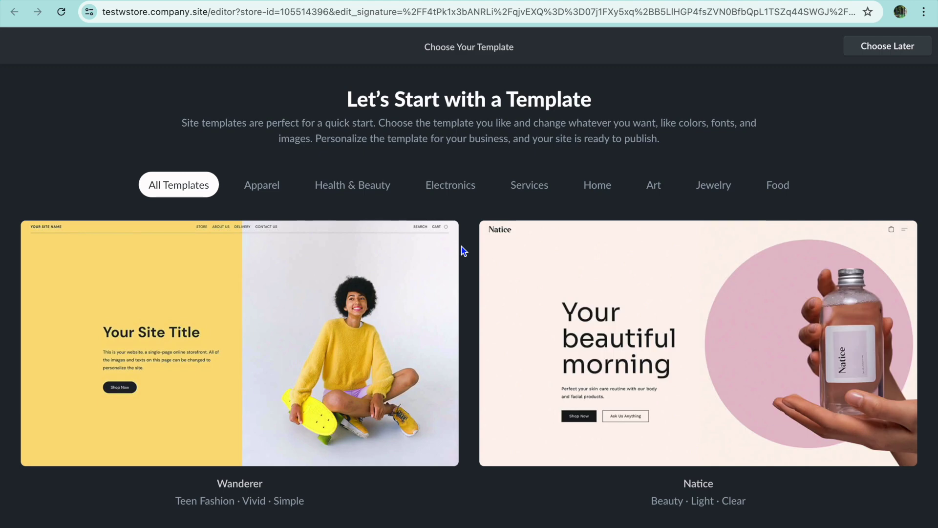
{"action": "mouse_move", "coordinate": [569, 242]}
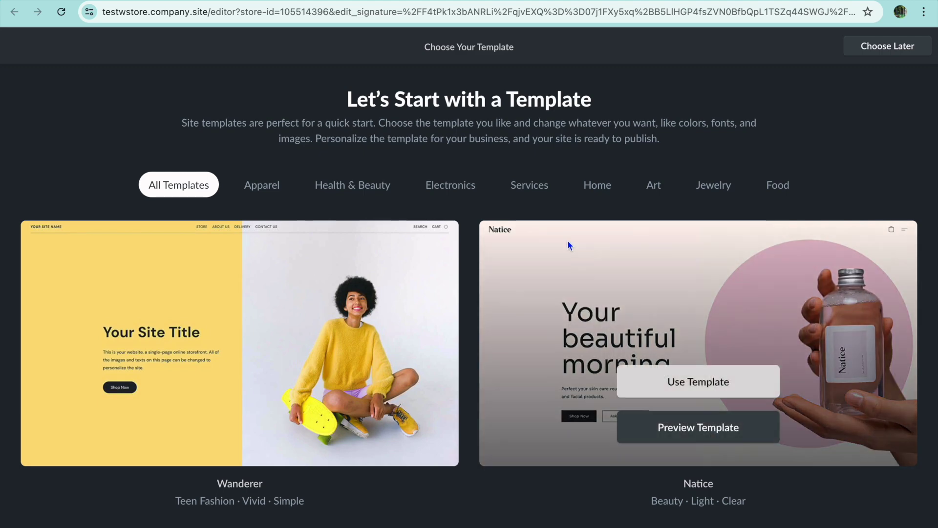
{"action": "scroll", "coordinate": [370, 262], "scroll_direction": "down", "scroll_amount": 2}
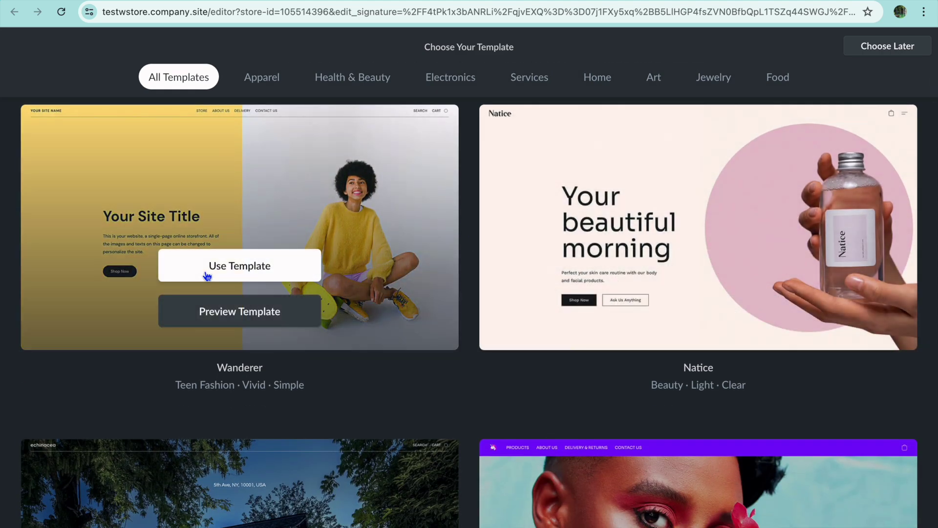
{"action": "left_click", "coordinate": [209, 268]}
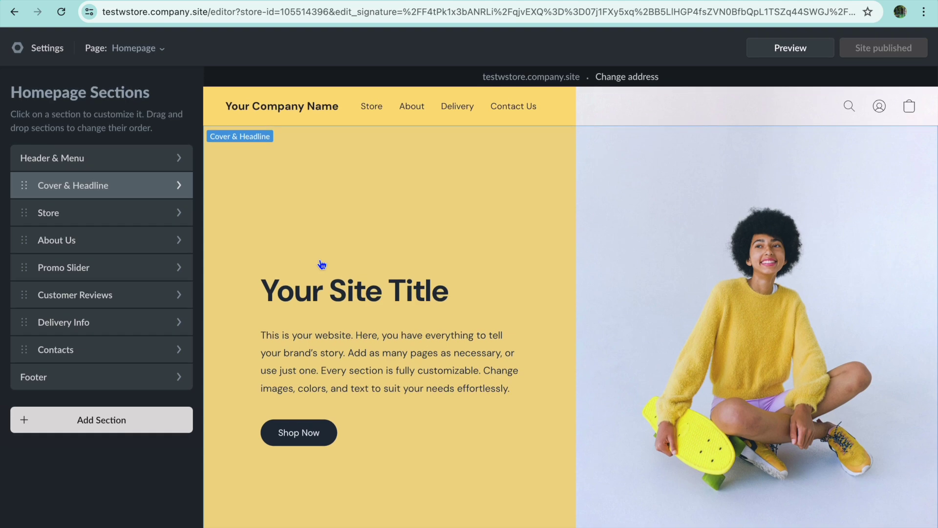
Open the Promo Slider section settings, then preview the homepage, checking the slider and Delivery & Returns sections
{"action": "scroll", "coordinate": [321, 265], "scroll_direction": "down", "scroll_amount": 6}
{"action": "scroll", "coordinate": [299, 266], "scroll_direction": "up", "scroll_amount": 6}
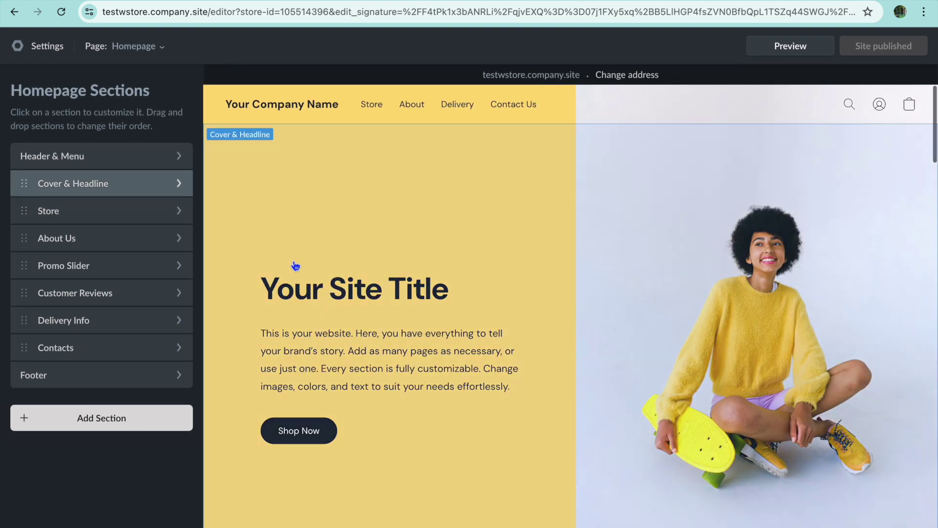
{"action": "left_click", "coordinate": [119, 271]}
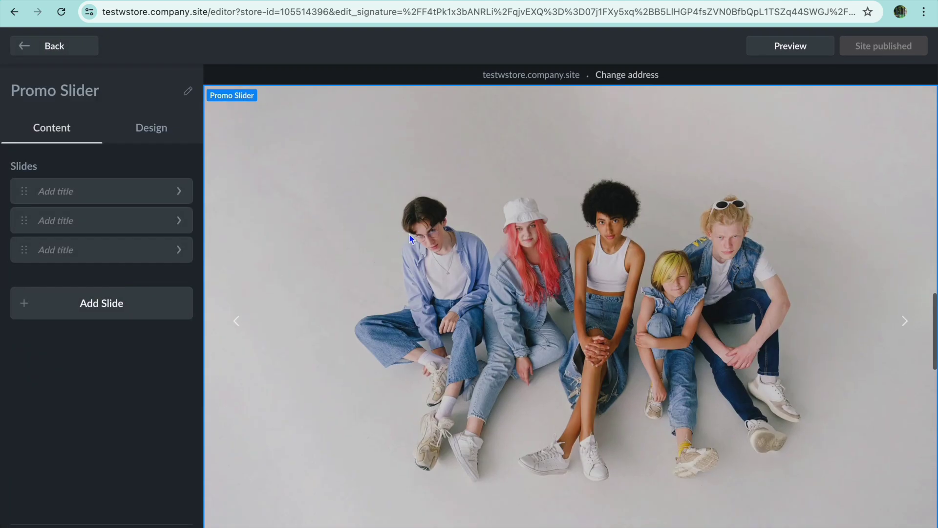
{"action": "left_click", "coordinate": [799, 52]}
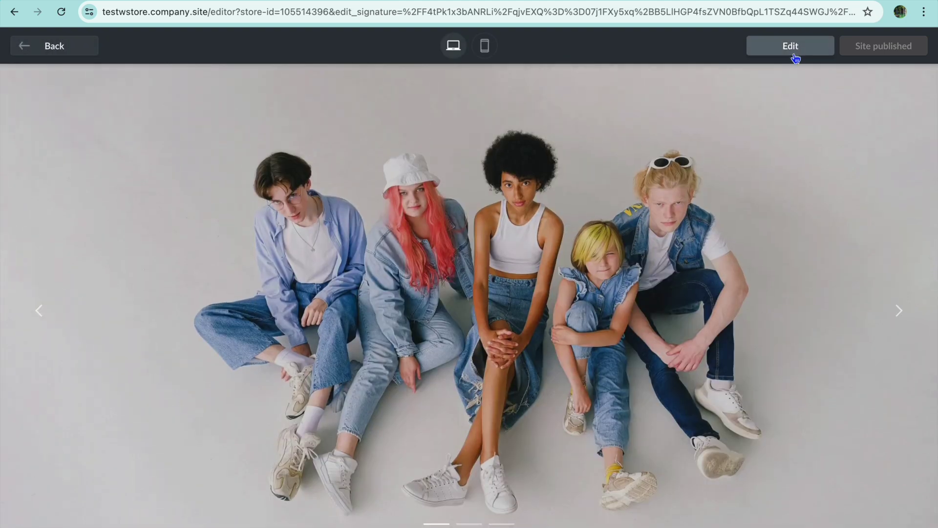
{"action": "scroll", "coordinate": [683, 122], "scroll_direction": "down", "scroll_amount": 15}
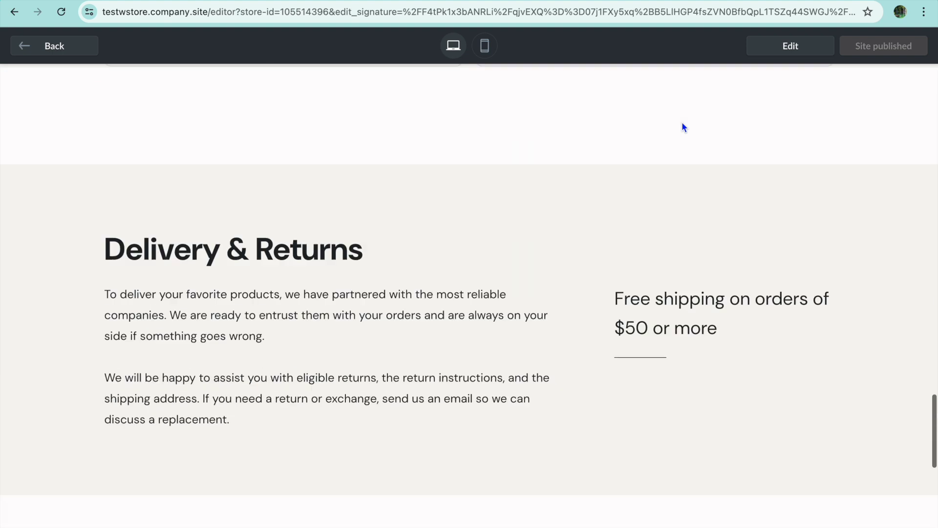
{"action": "scroll", "coordinate": [682, 122], "scroll_direction": "down", "scroll_amount": 3}
{"action": "scroll", "coordinate": [682, 122], "scroll_direction": "up", "scroll_amount": 15}
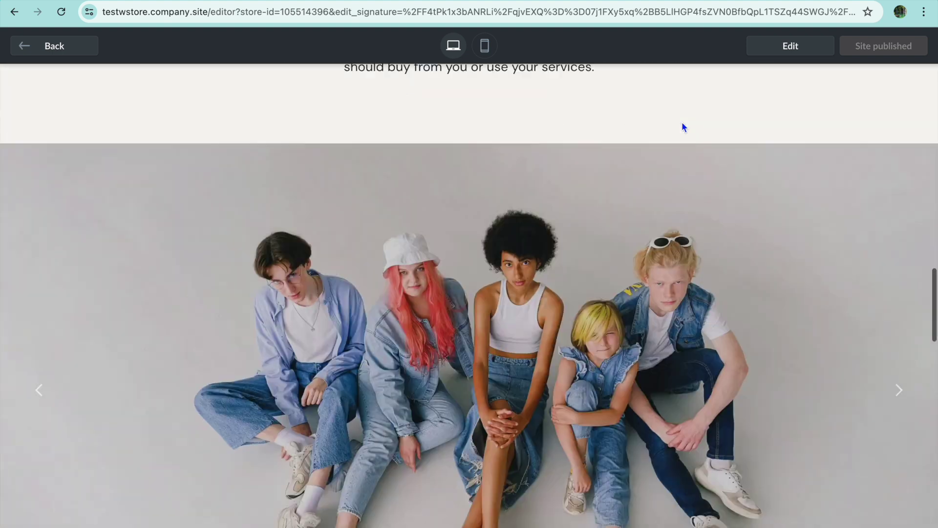
{"action": "scroll", "coordinate": [682, 123], "scroll_direction": "down", "scroll_amount": 10}
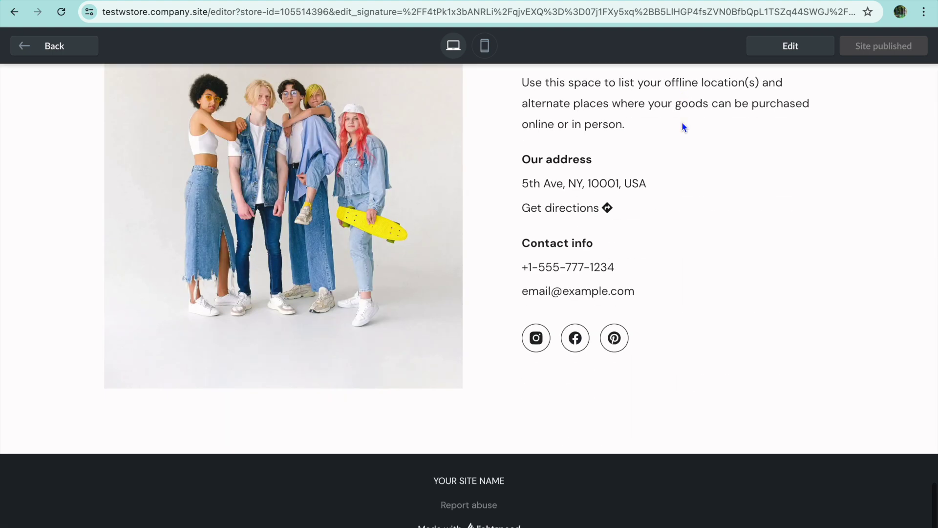